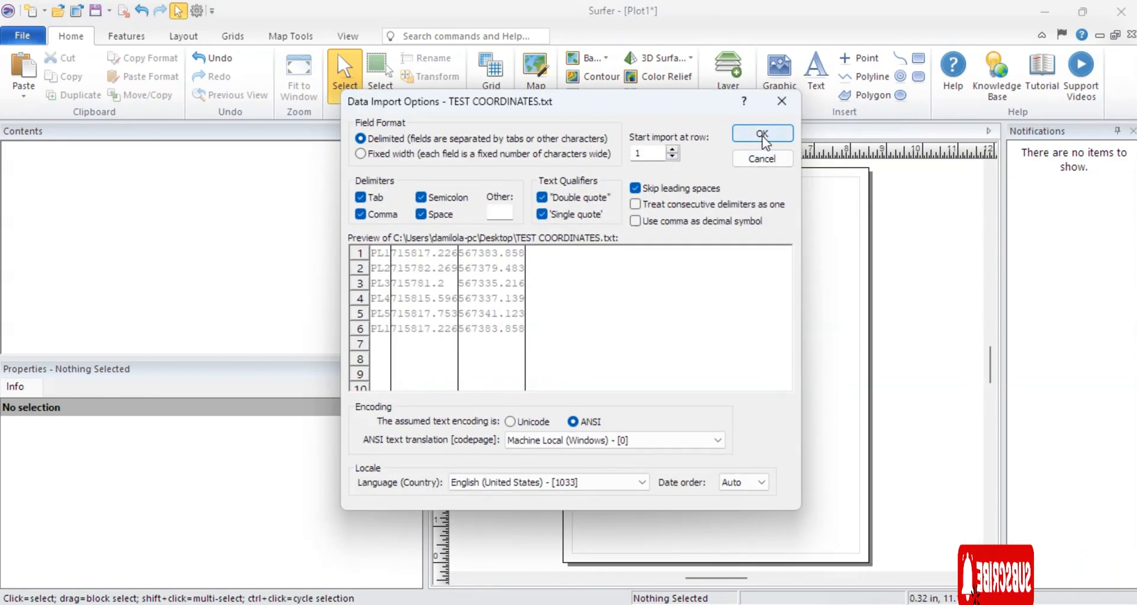
Import TEST COORDINATES.txt as delimited data and assign the worksheet the Nigerian projected coordinate system Minna UTM zone 31N.
{"action": "left_click", "coordinate": [762, 134]}
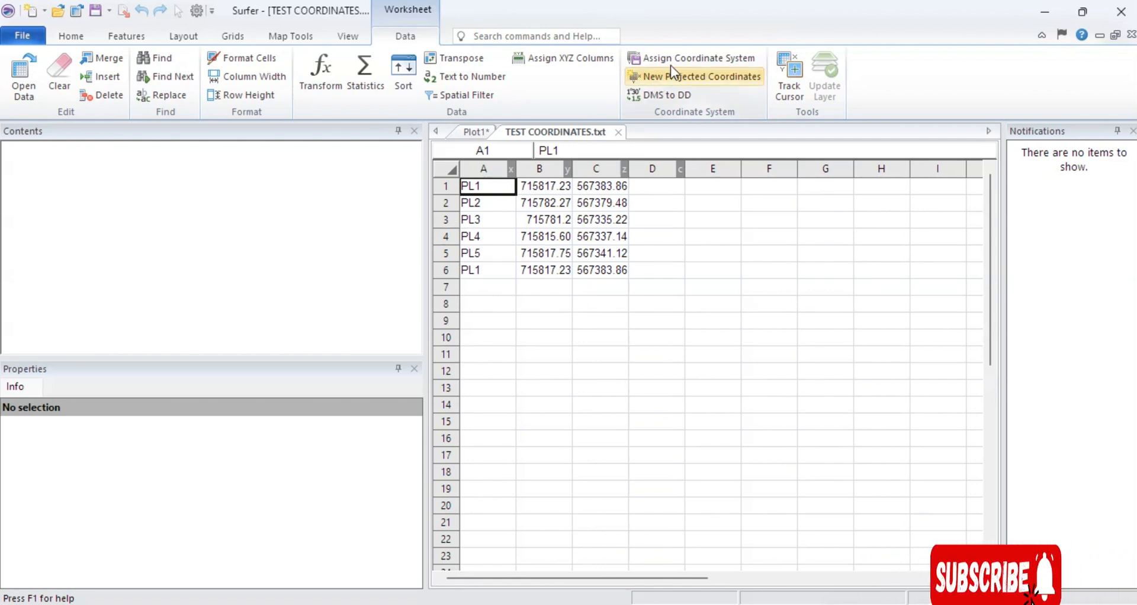
{"action": "left_click", "coordinate": [691, 57]}
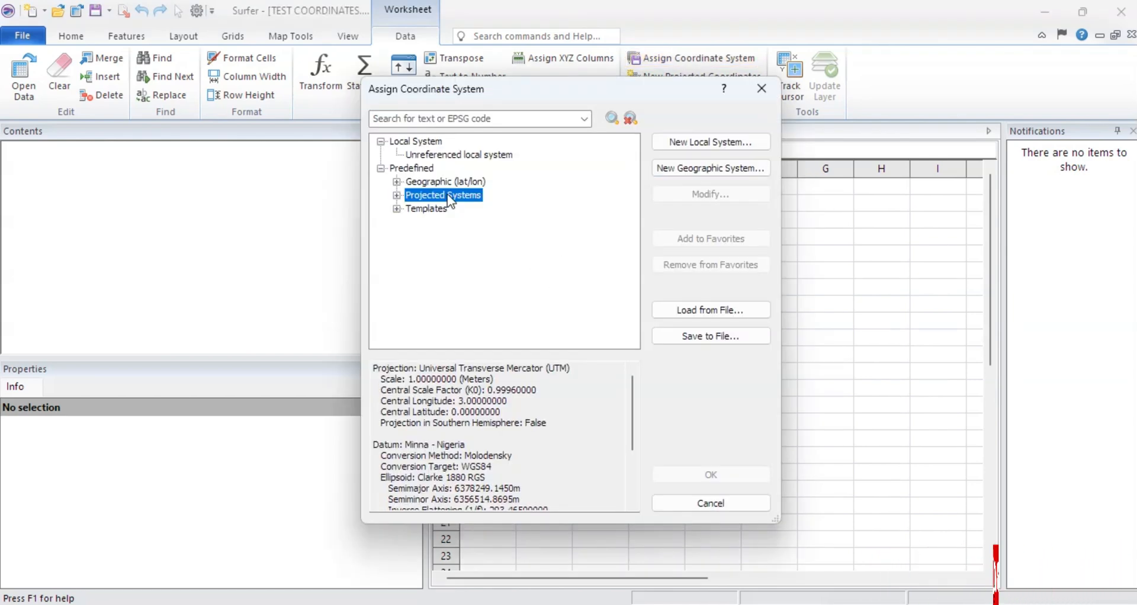
{"action": "left_click", "coordinate": [397, 195]}
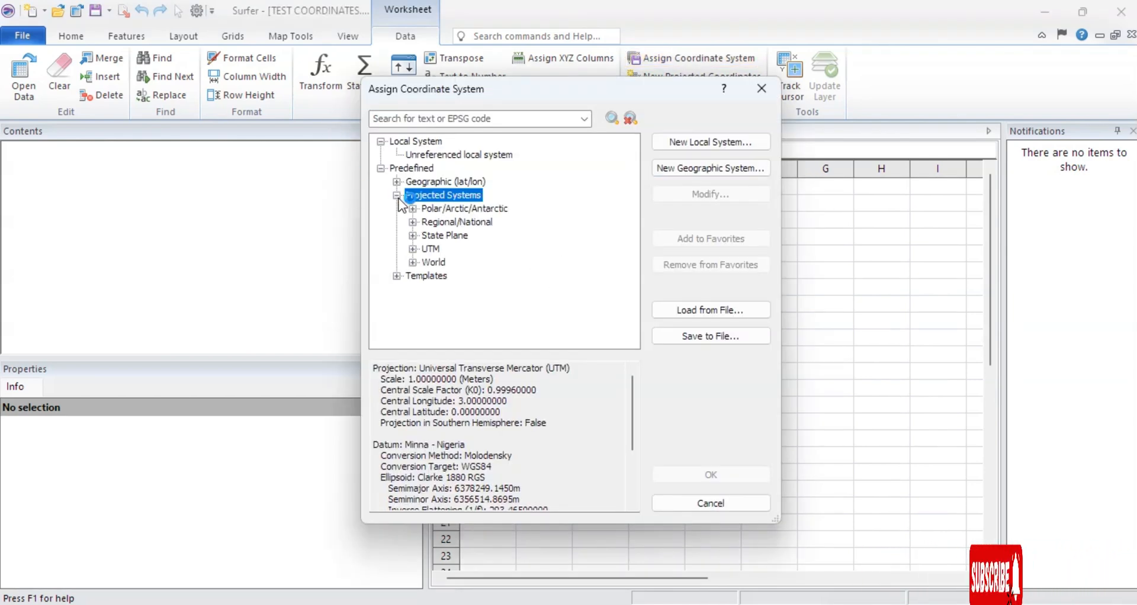
{"action": "left_click", "coordinate": [413, 249]}
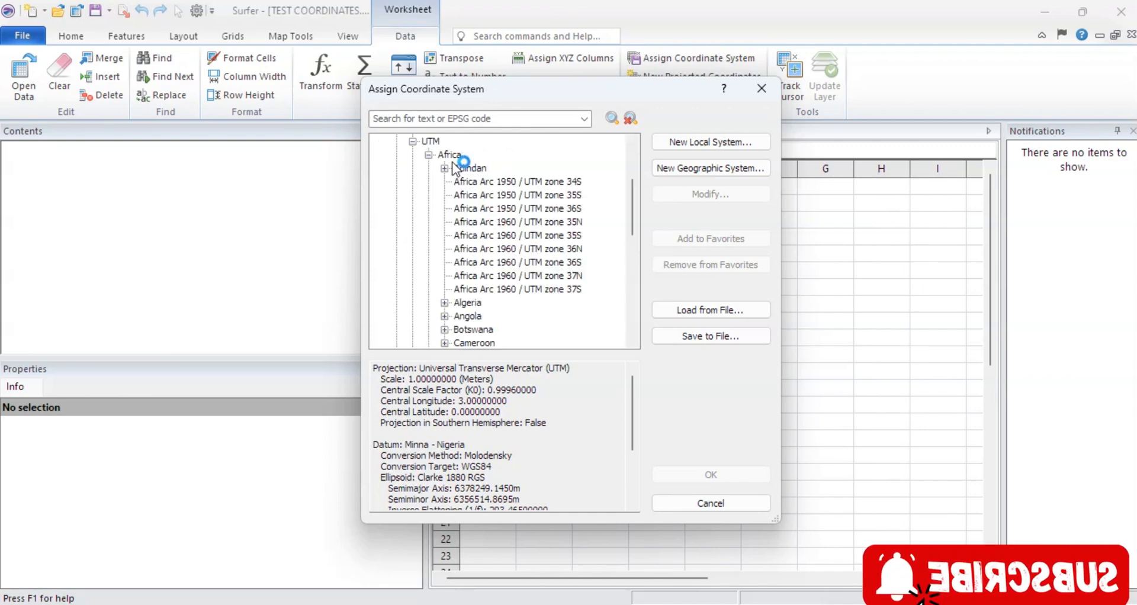
{"action": "scroll", "coordinate": [438, 172], "scroll_direction": "down", "scroll_amount": 5}
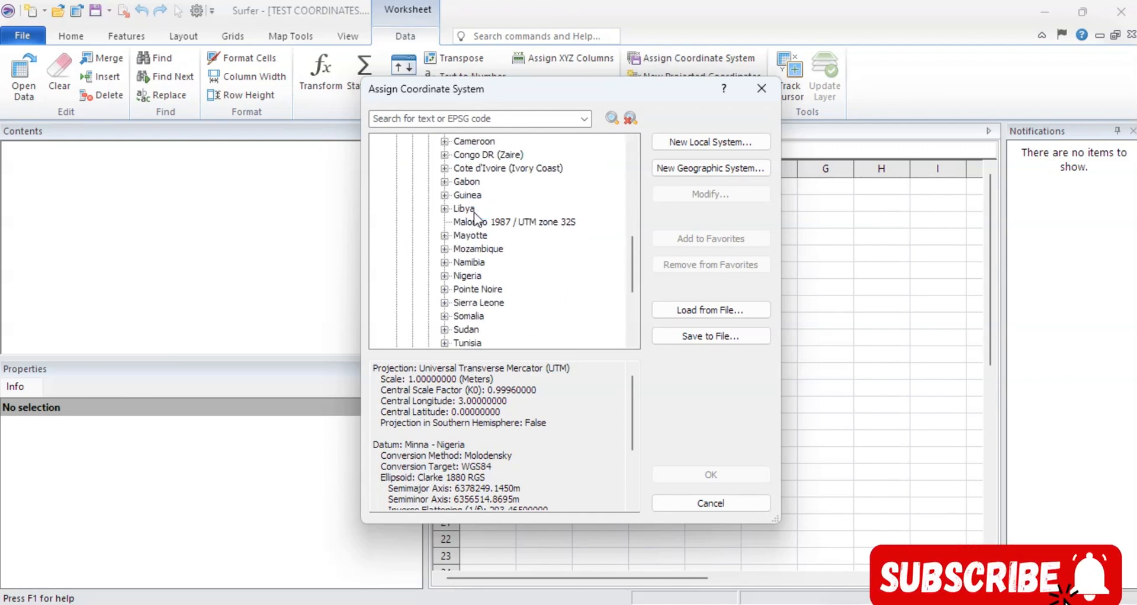
{"action": "left_click", "coordinate": [444, 276]}
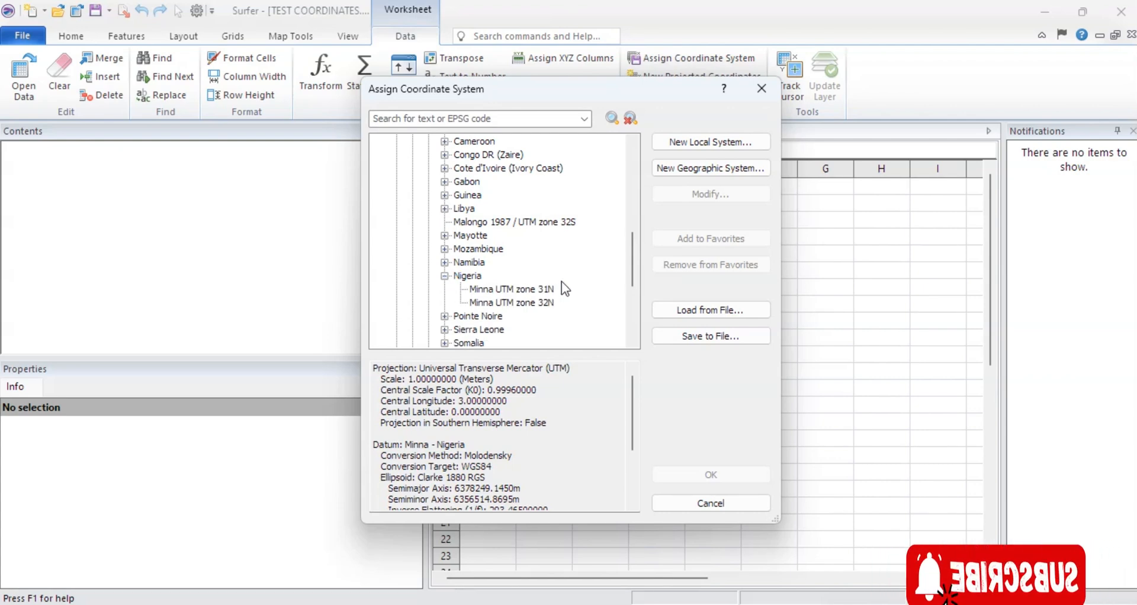
{"action": "left_click", "coordinate": [510, 290]}
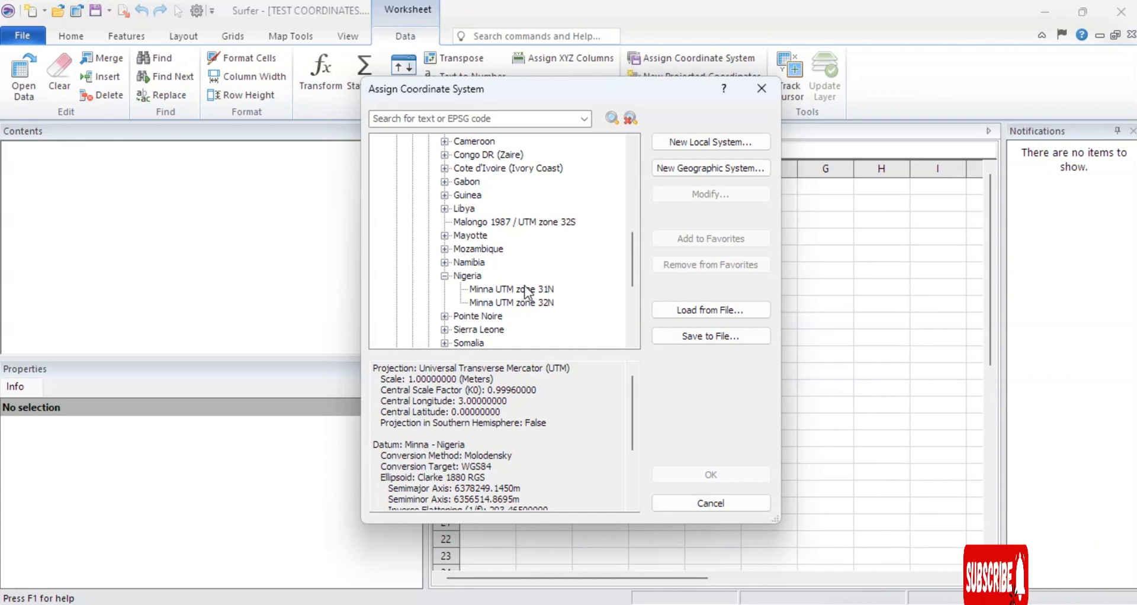
{"action": "left_click", "coordinate": [519, 289]}
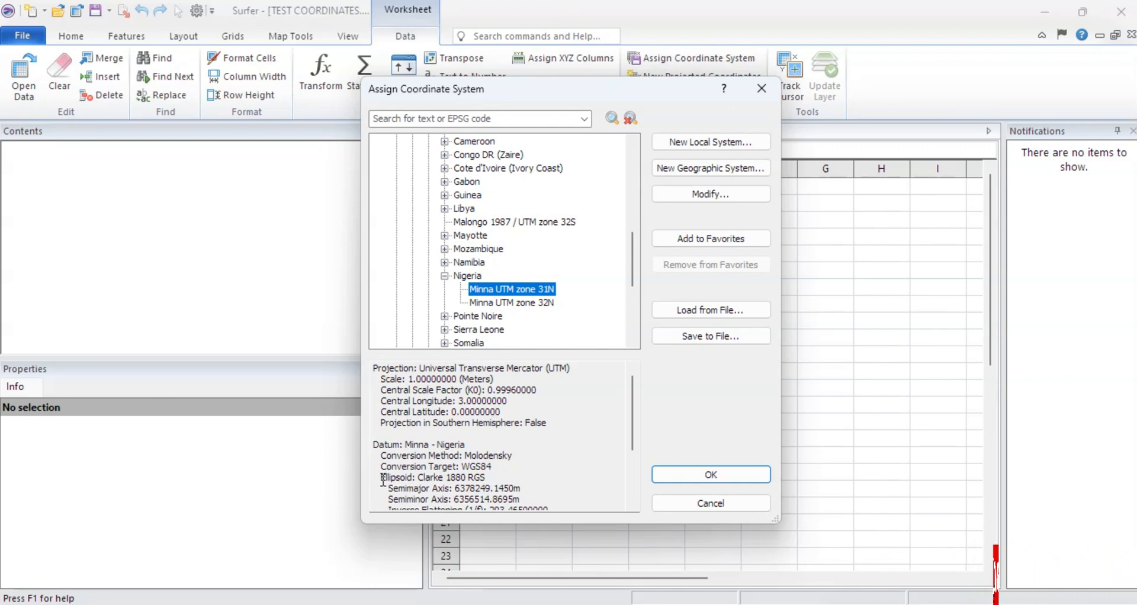
{"action": "left_click_drag", "start_coordinate": [380, 477], "coordinate": [503, 472]}
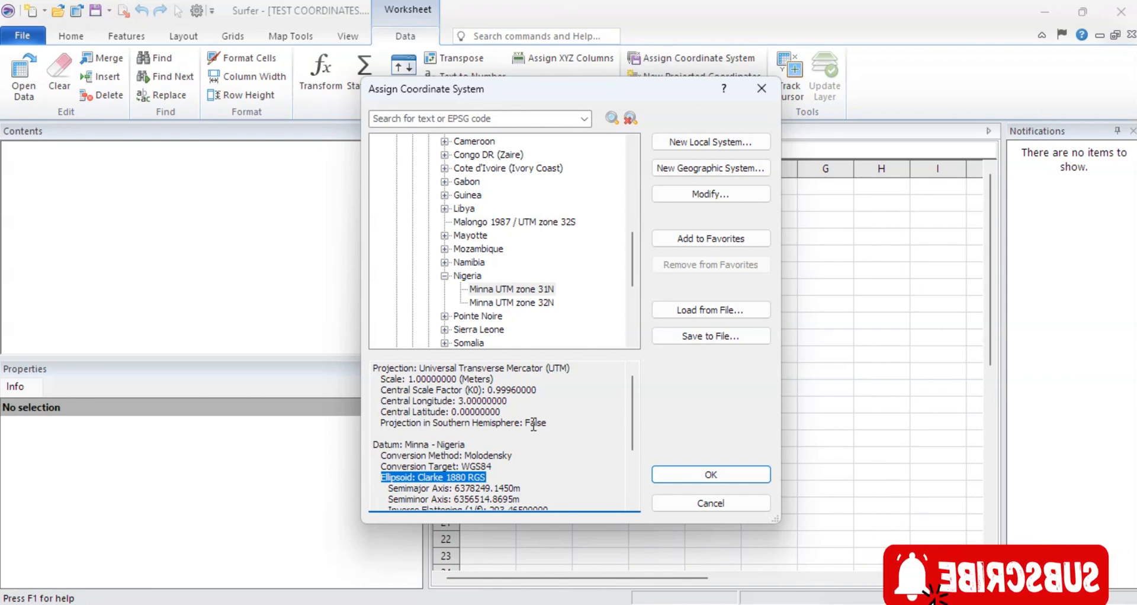
{"action": "left_click", "coordinate": [715, 478]}
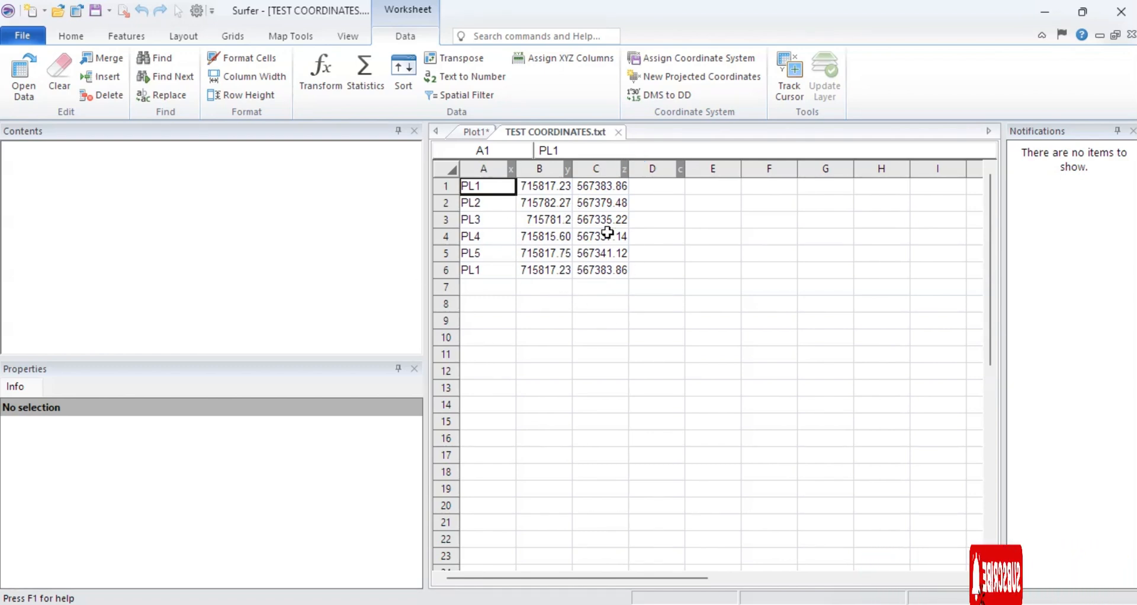
Start a new projected coordinates conversion and set its target coordinate system to WGS84 UTM zone 31N.
{"action": "left_click", "coordinate": [669, 80]}
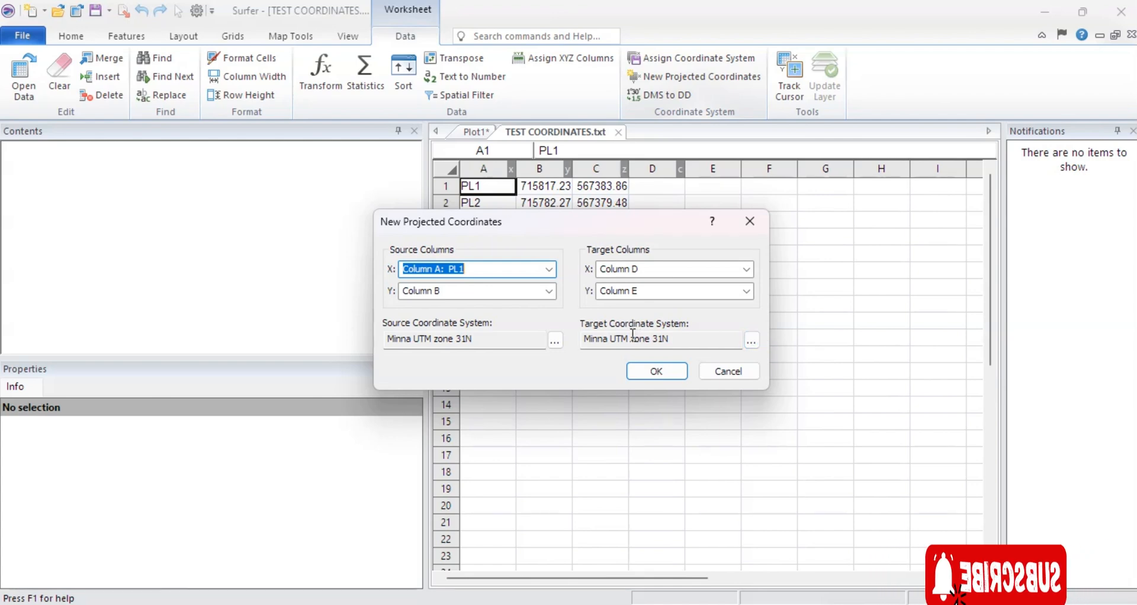
{"action": "left_click", "coordinate": [751, 341]}
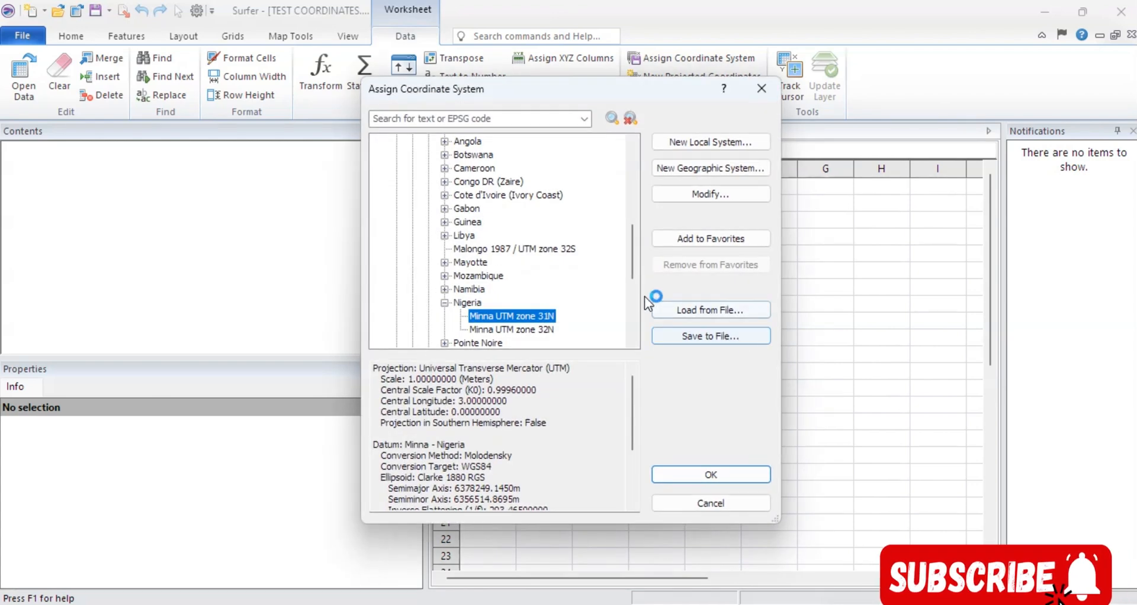
{"action": "left_click", "coordinate": [444, 302]}
{"action": "scroll", "coordinate": [475, 207], "scroll_direction": "up", "scroll_amount": 6}
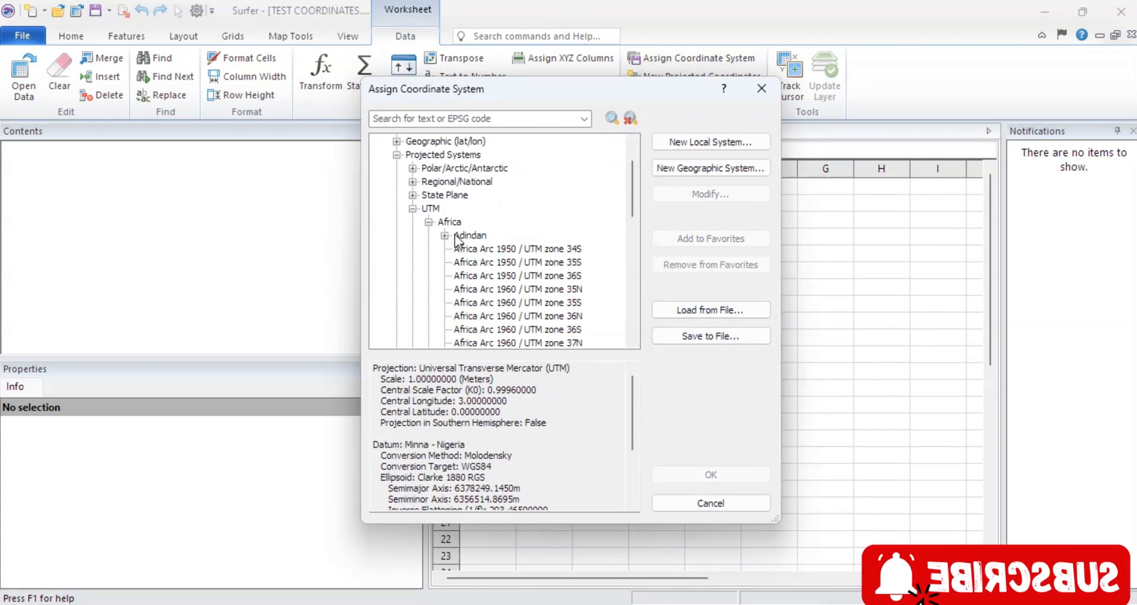
{"action": "left_click", "coordinate": [428, 222]}
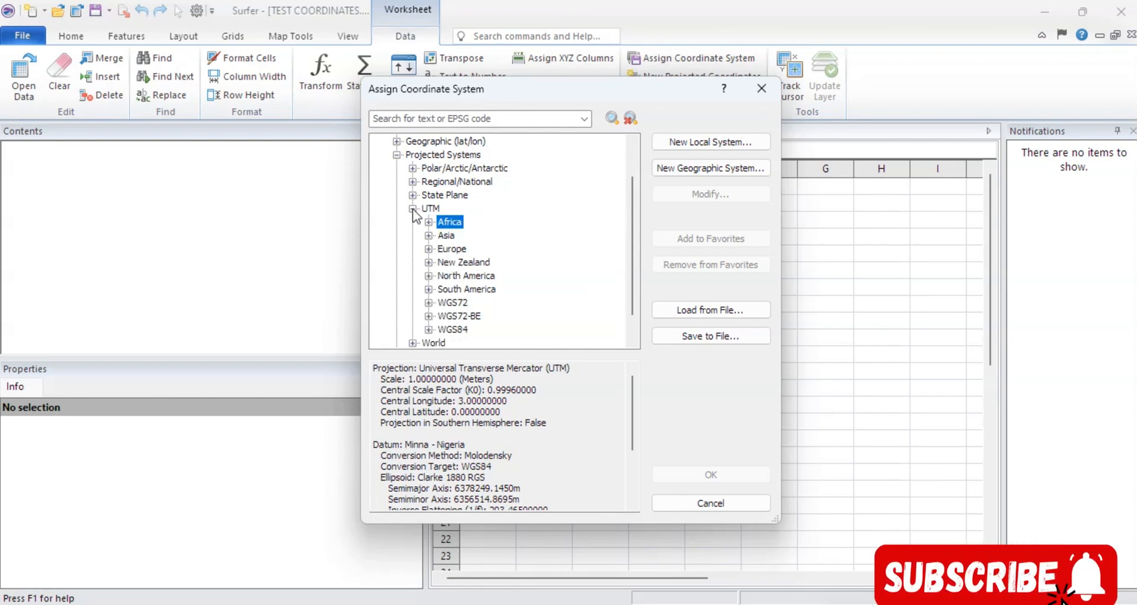
{"action": "scroll", "coordinate": [501, 304], "scroll_direction": "down", "scroll_amount": 1}
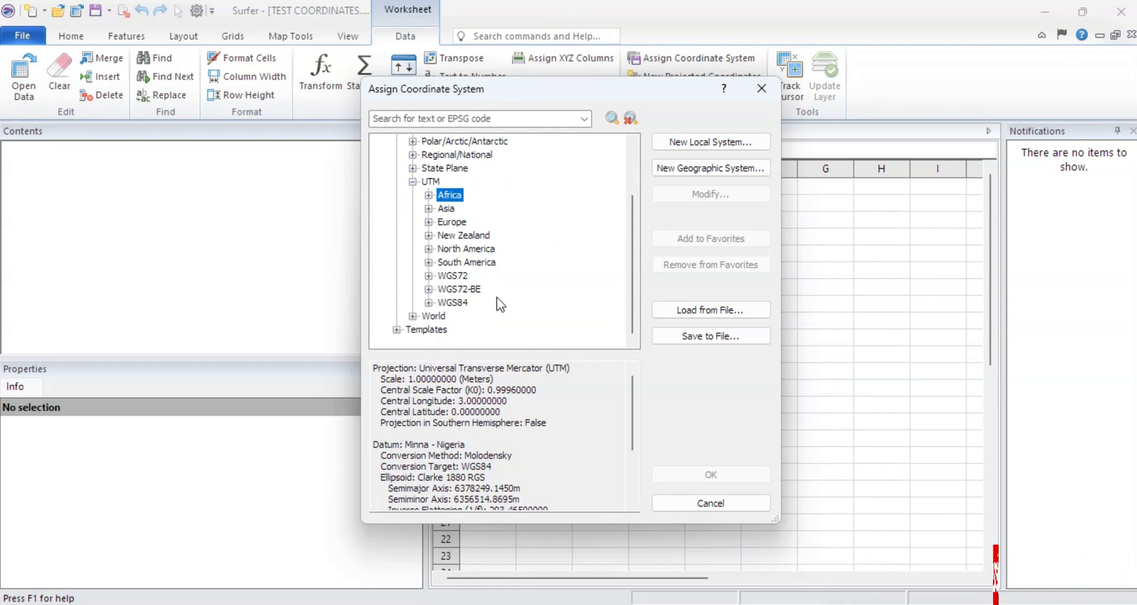
{"action": "left_click", "coordinate": [443, 302]}
{"action": "left_click", "coordinate": [428, 303]}
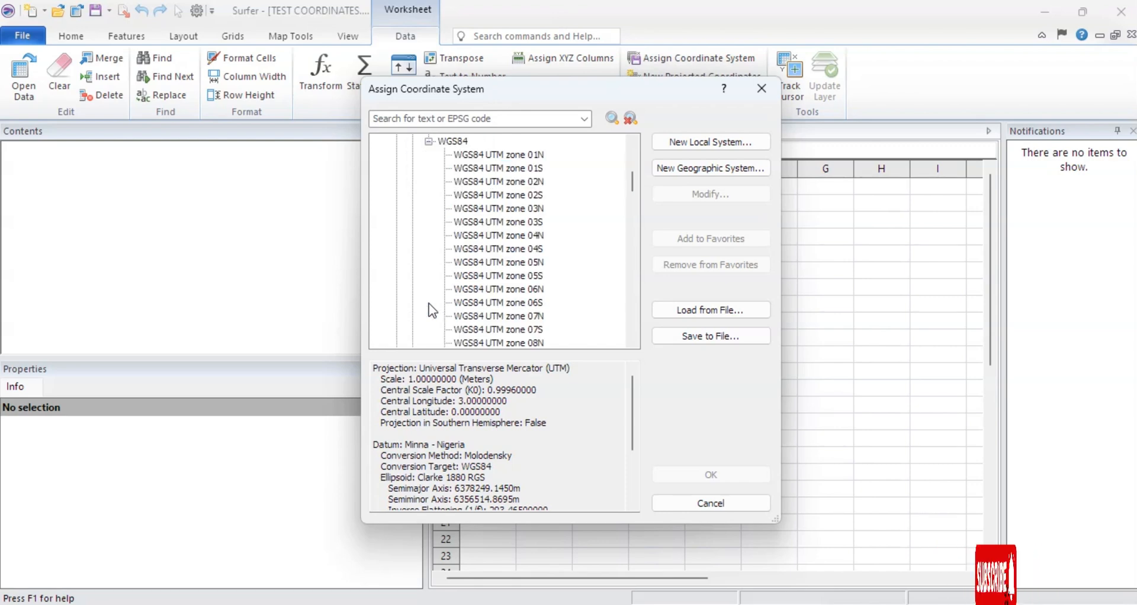
{"action": "scroll", "coordinate": [529, 224], "scroll_direction": "down", "scroll_amount": 6}
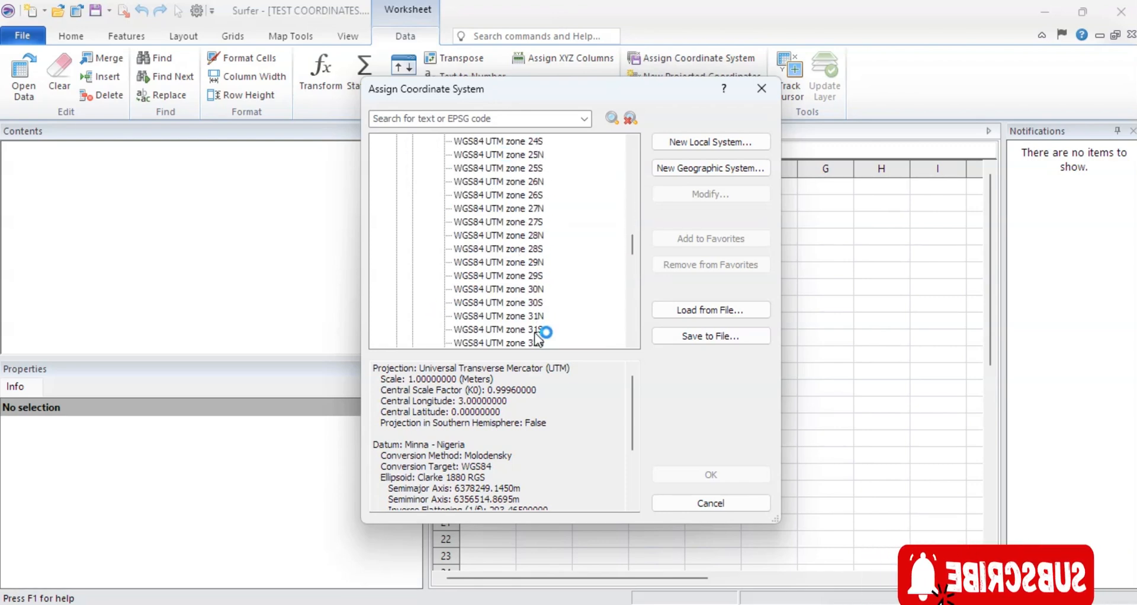
{"action": "left_click", "coordinate": [484, 314]}
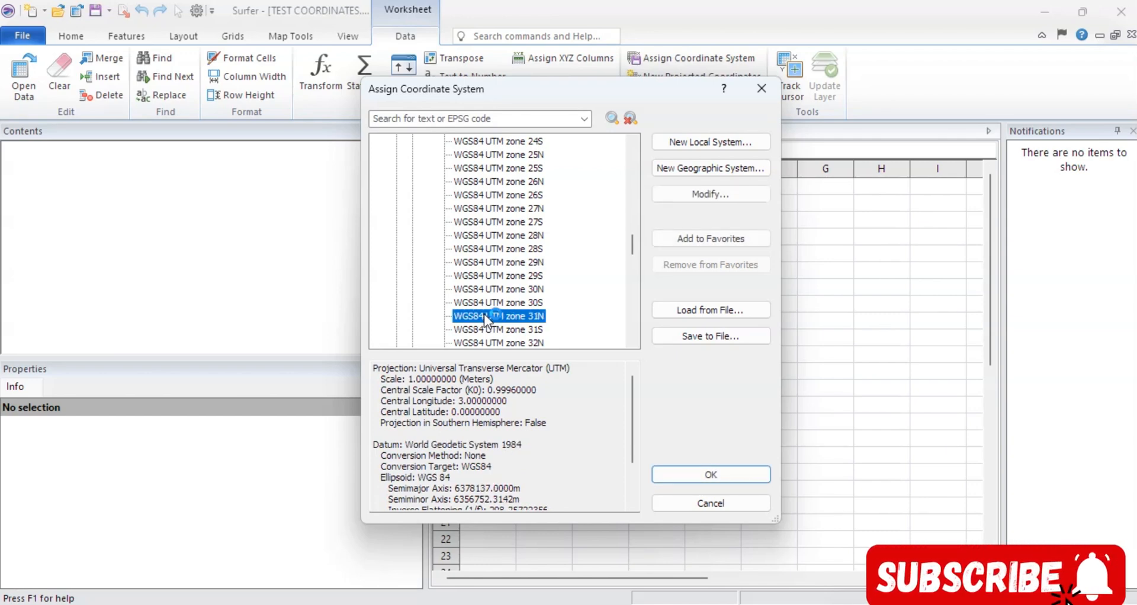
{"action": "left_click", "coordinate": [724, 475]}
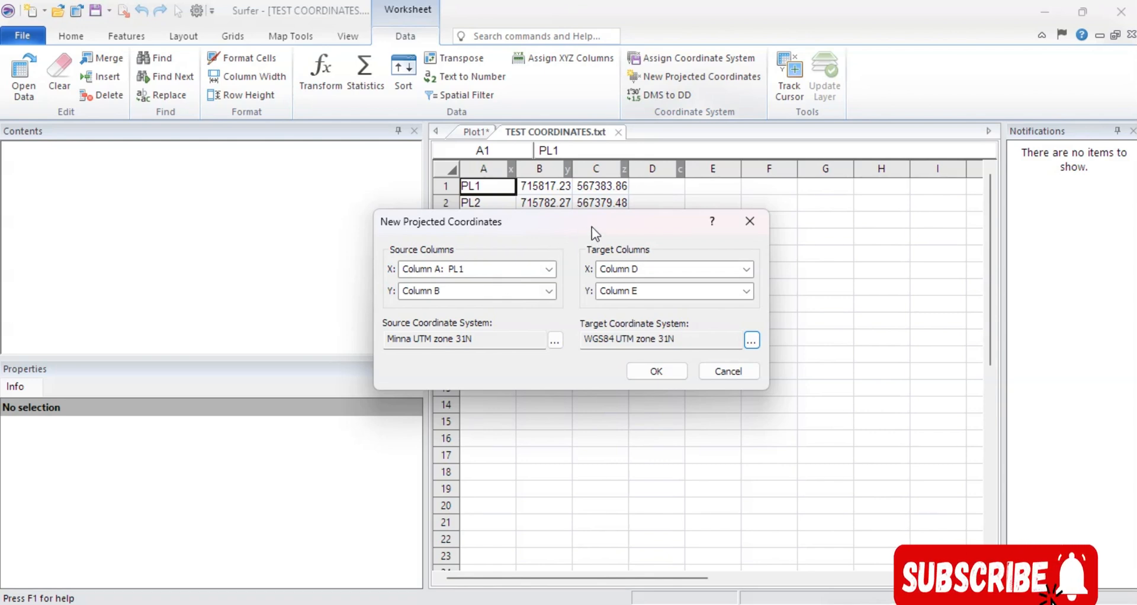
Set the source X to Column C and the target X to Column F, keeping Y as Columns B and E, and run the conversion.
{"action": "left_click_drag", "start_coordinate": [602, 222], "coordinate": [659, 311]}
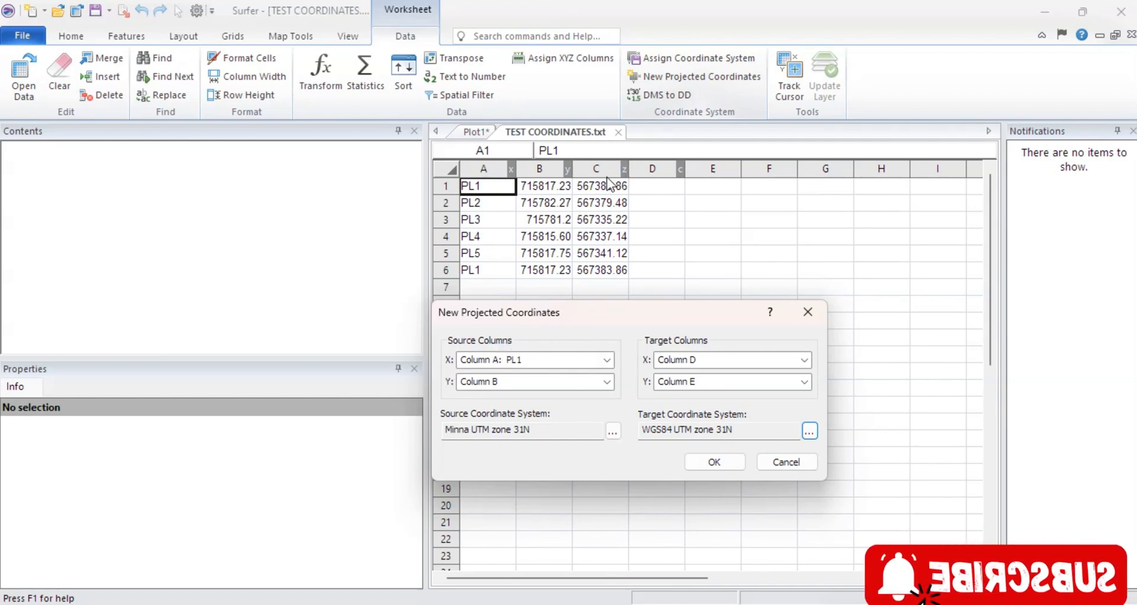
{"action": "left_click", "coordinate": [606, 361]}
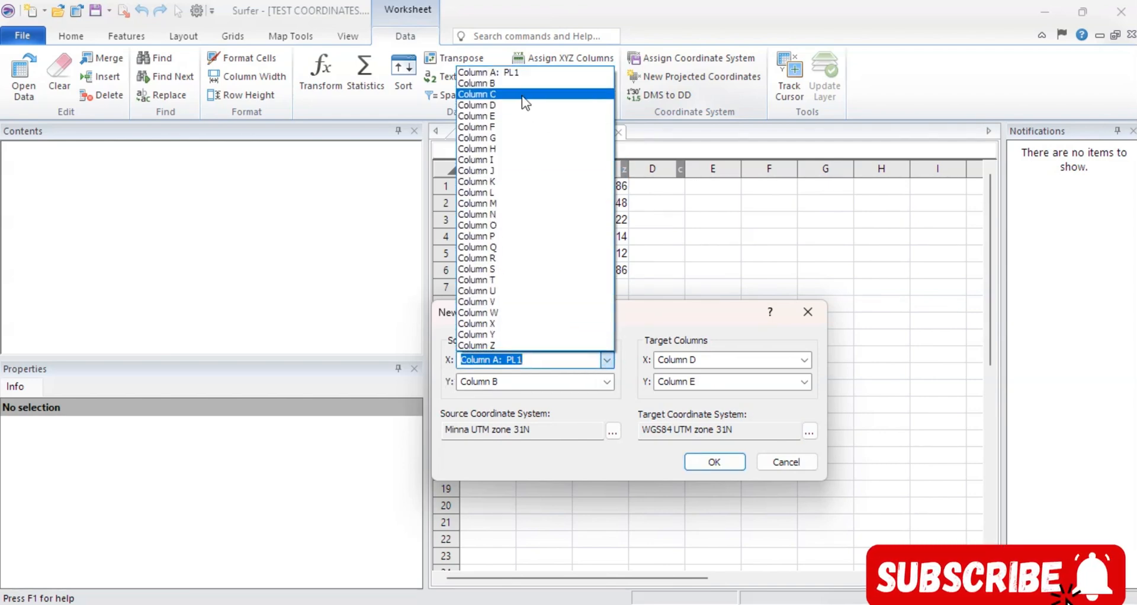
{"action": "left_click", "coordinate": [491, 94]}
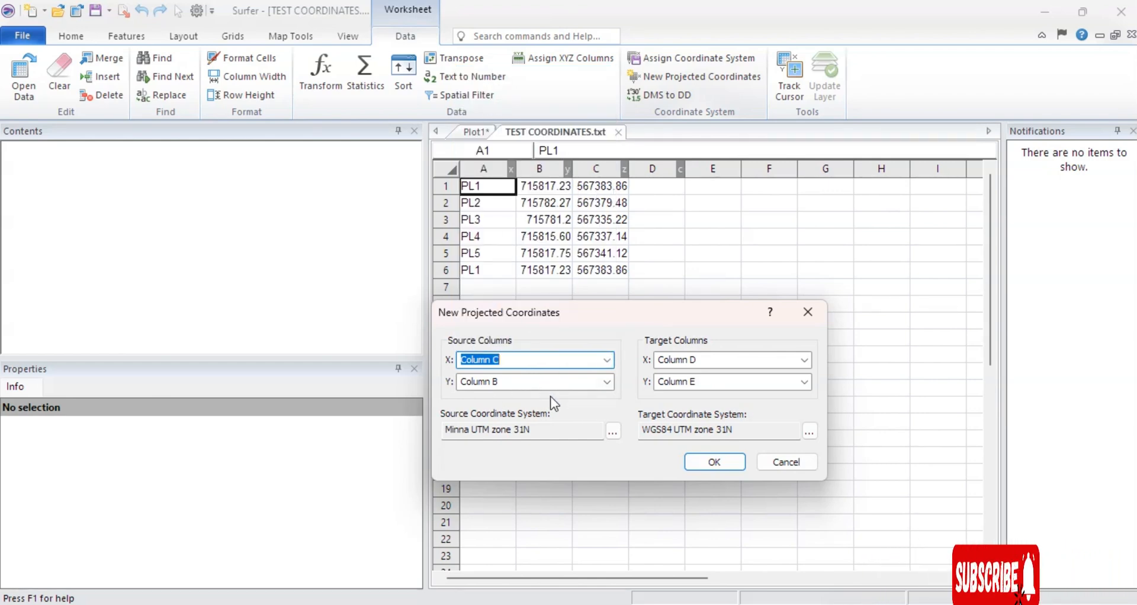
{"action": "left_click", "coordinate": [605, 385]}
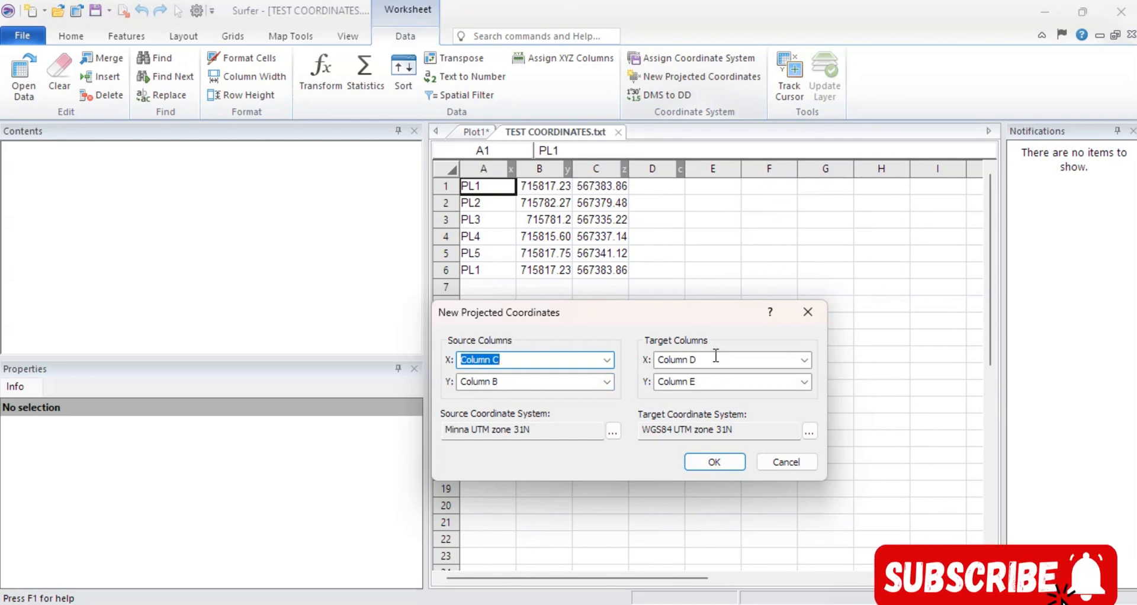
{"action": "left_click", "coordinate": [806, 360]}
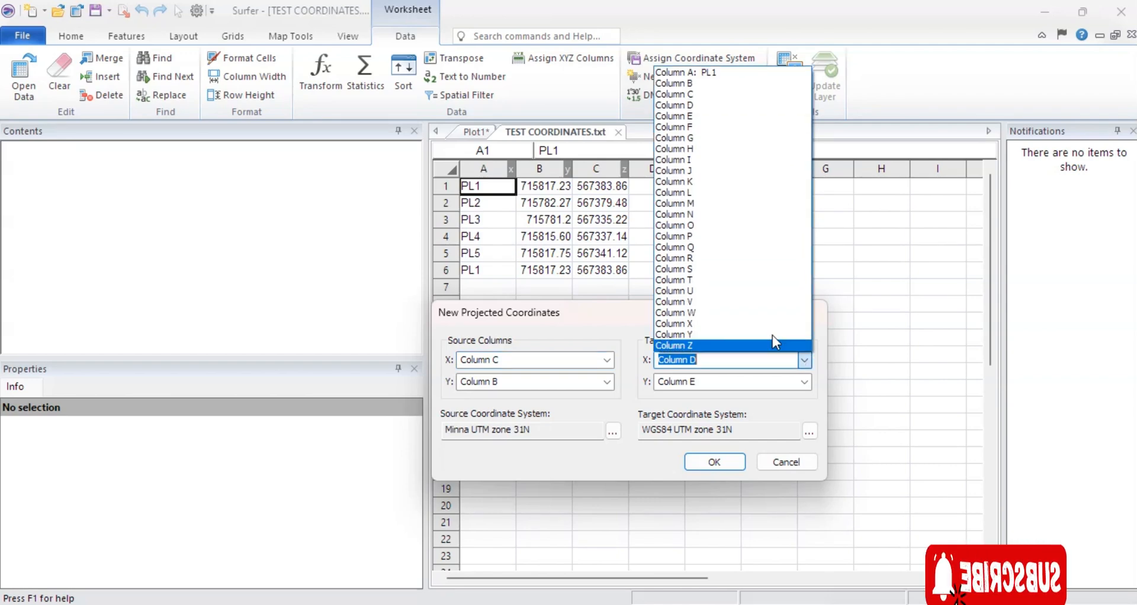
{"action": "left_click", "coordinate": [675, 127]}
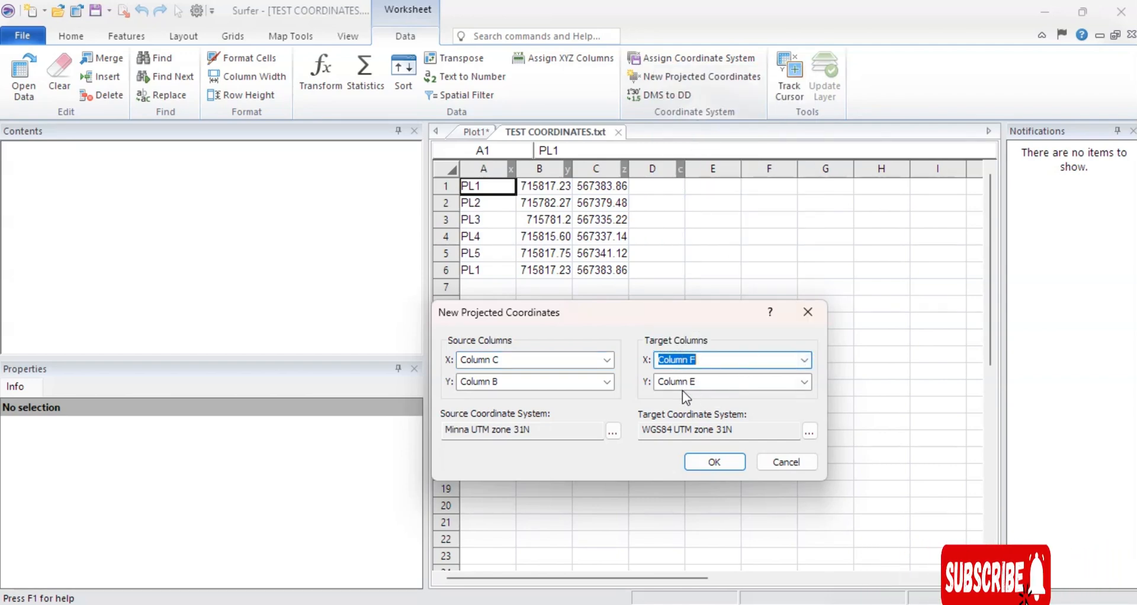
{"action": "left_click", "coordinate": [723, 463]}
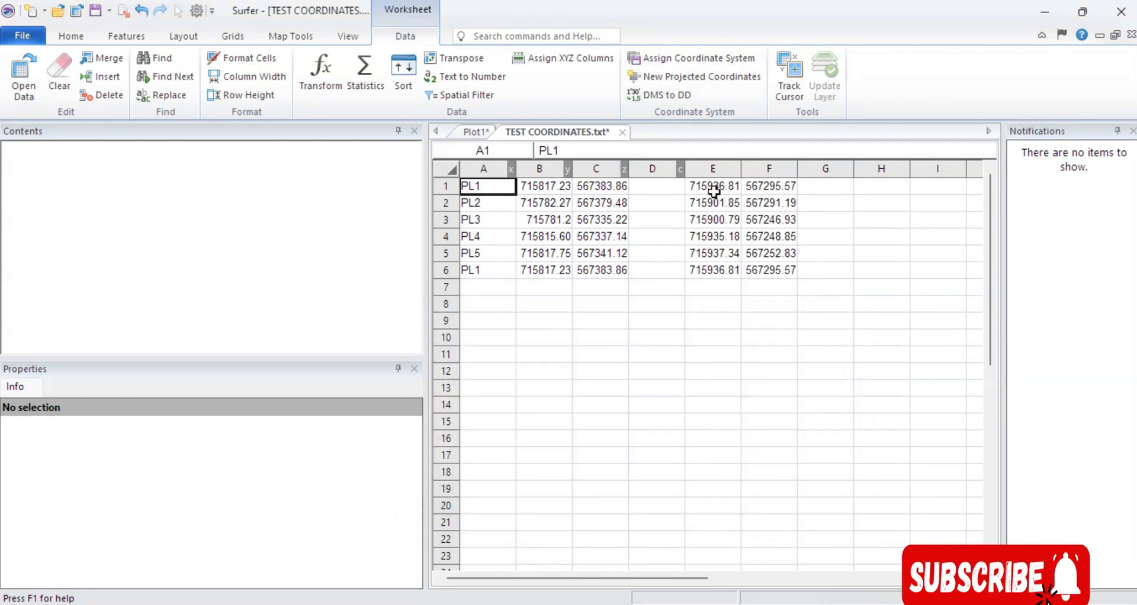
Copy the converted coordinates in E1:F6 and paste them below the original list in the Notepad text file, separated by blank lines.
{"action": "left_click_drag", "start_coordinate": [714, 189], "coordinate": [785, 274]}
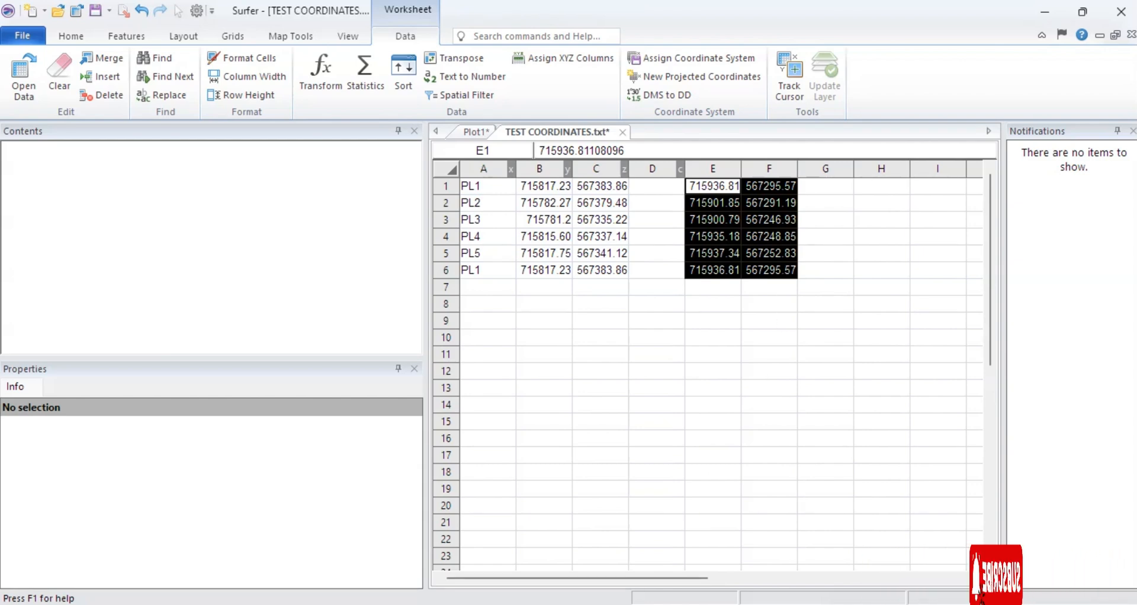
{"action": "key", "text": "alt+Tab"}
{"action": "left_click", "coordinate": [336, 177]}
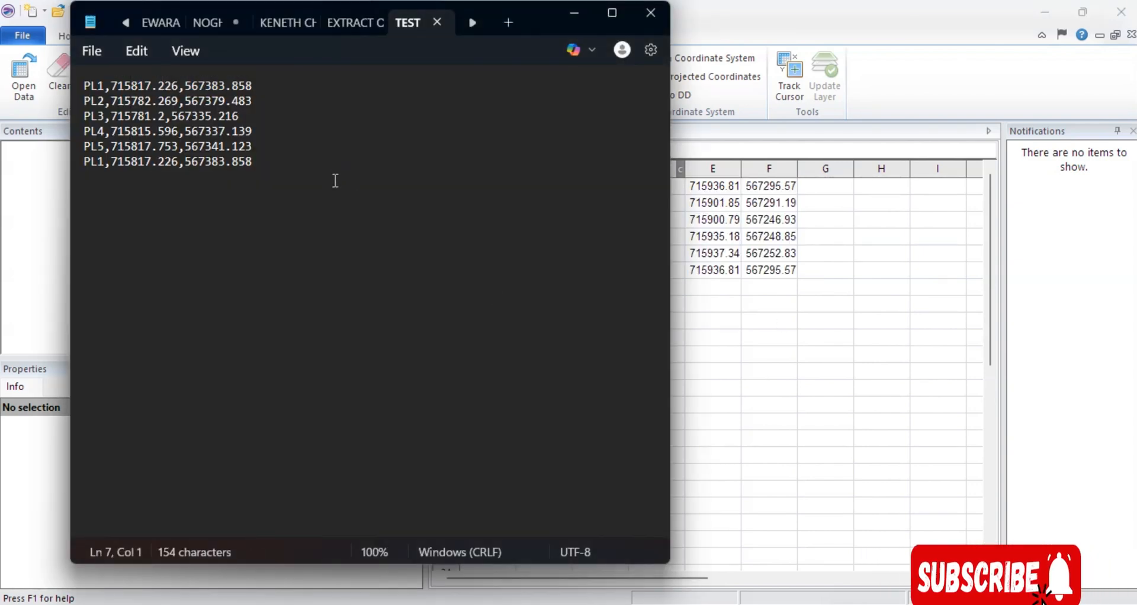
{"action": "key", "text": "Return"}
{"action": "key", "text": "Return"}
{"action": "type", "text": "715936.81108096\t567295.56930826 715901.85422089\t567291.19432882 715900.78522119\t567246.92750513 715935.18108329\t567248.85049438 715937.33807499\t567252.83447833 715936.81108096\t567295.56930826"}
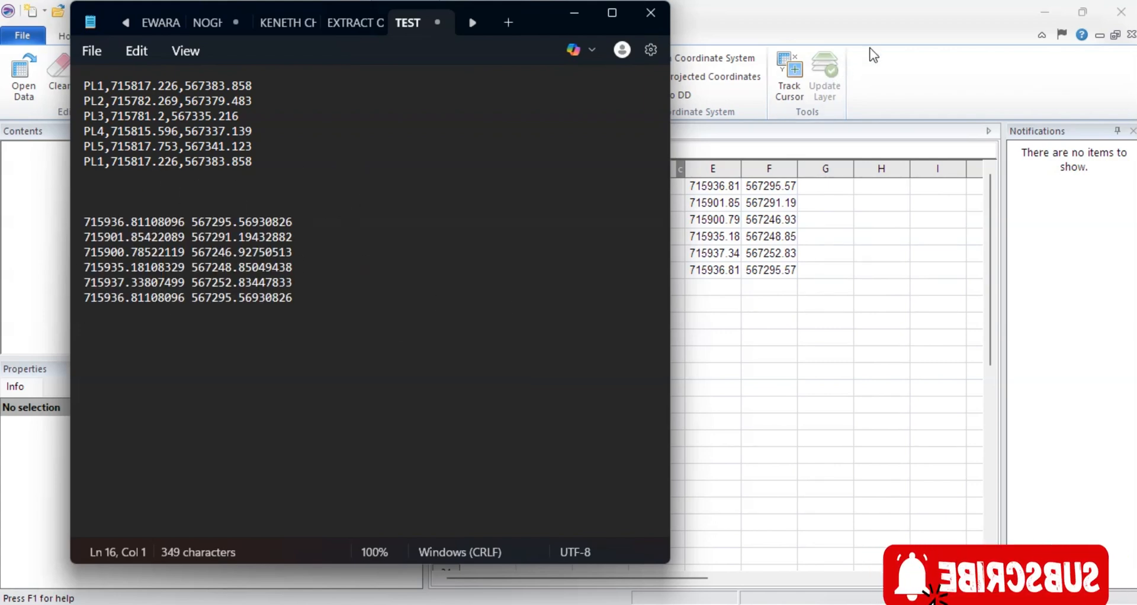
Switch back to Surfer and open coordinate1.csv from the Desktop in a worksheet.
{"action": "left_click", "coordinate": [872, 26]}
{"action": "left_click", "coordinate": [729, 321]}
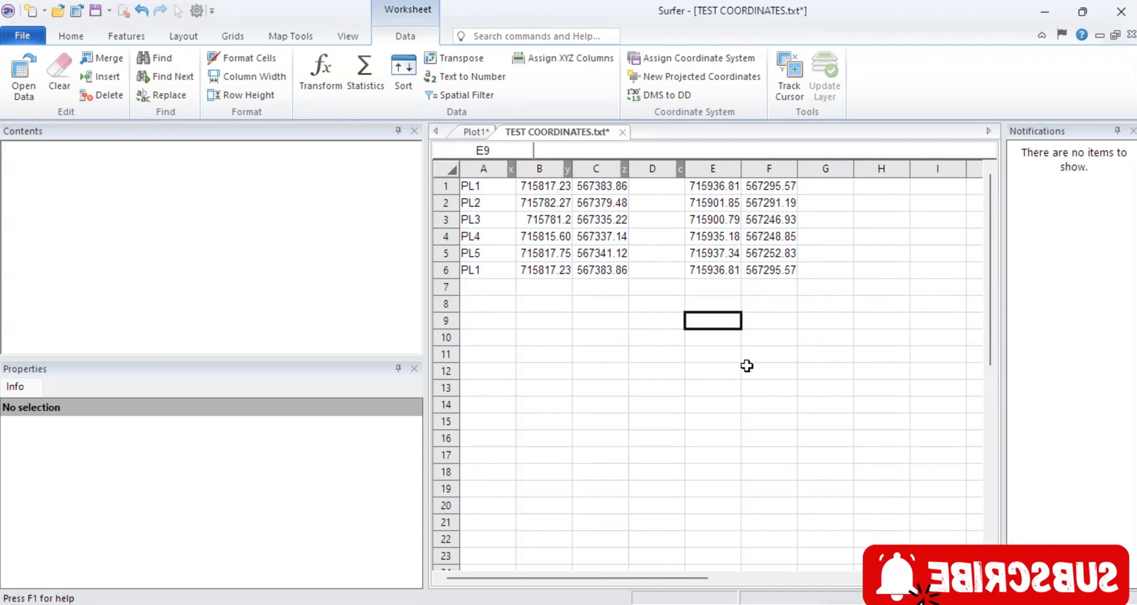
{"action": "left_click", "coordinate": [26, 34]}
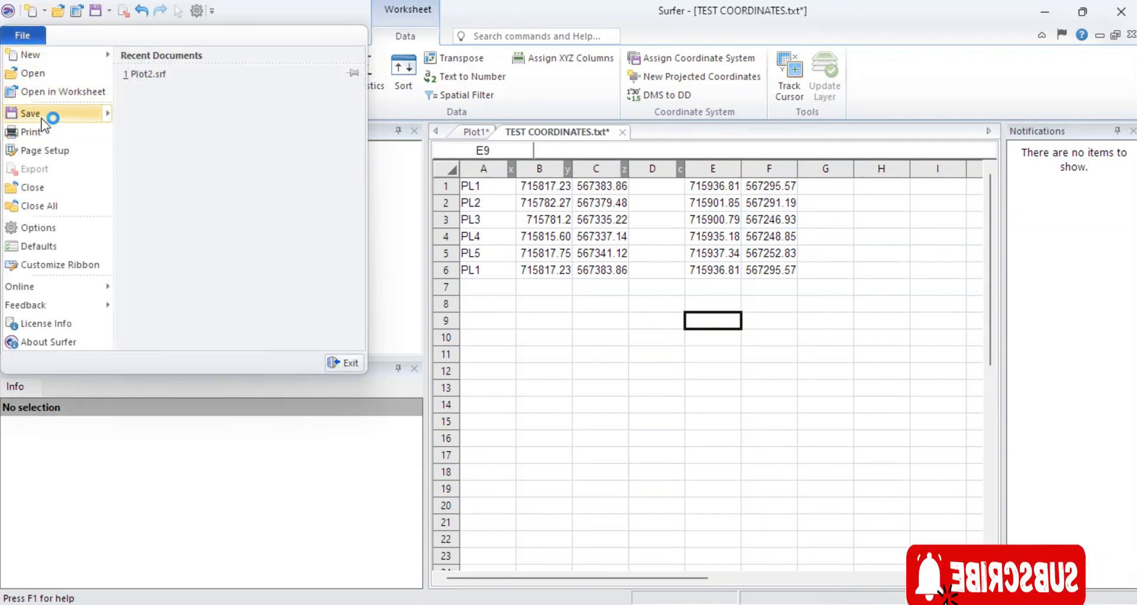
{"action": "left_click", "coordinate": [48, 93]}
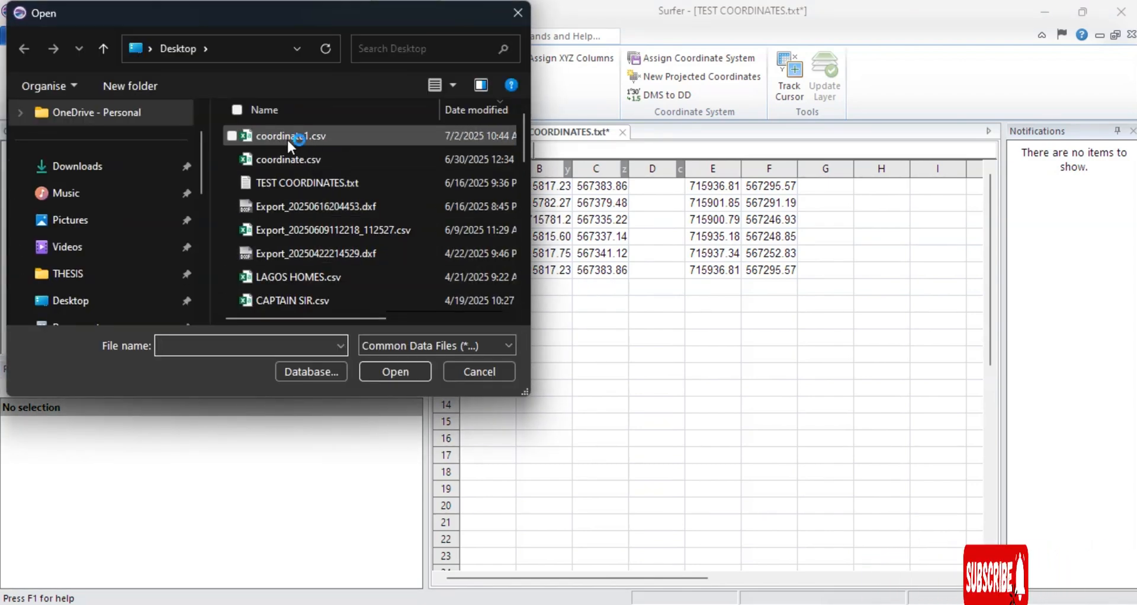
{"action": "left_click", "coordinate": [283, 136]}
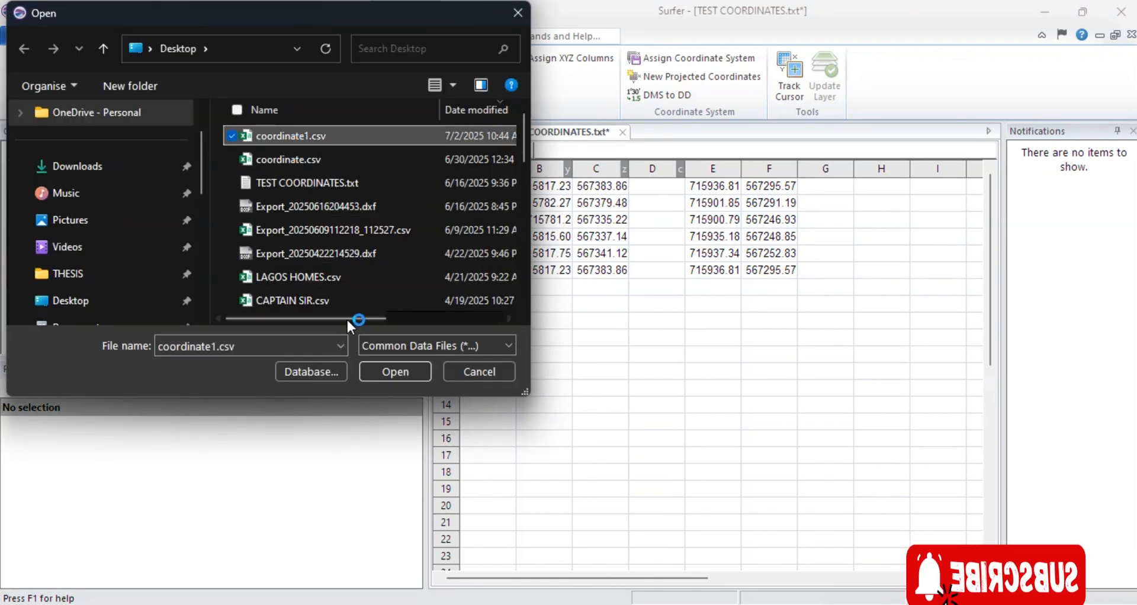
{"action": "left_click", "coordinate": [409, 371]}
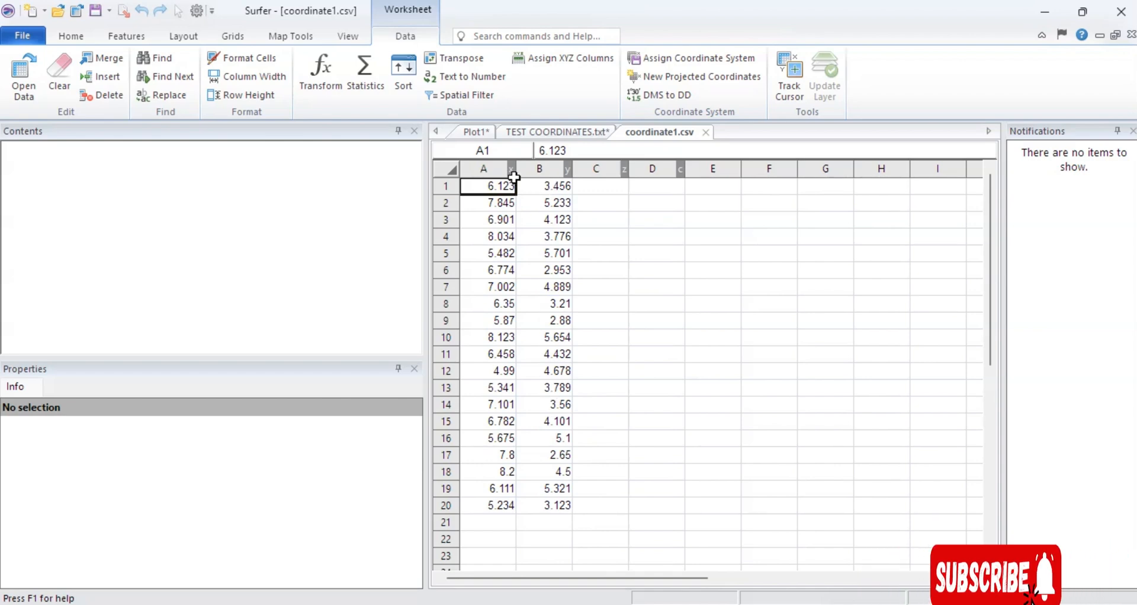
Assign the geographic World Geodetic System 1984 coordinate system to the coordinate1.csv worksheet.
{"action": "left_click", "coordinate": [681, 58]}
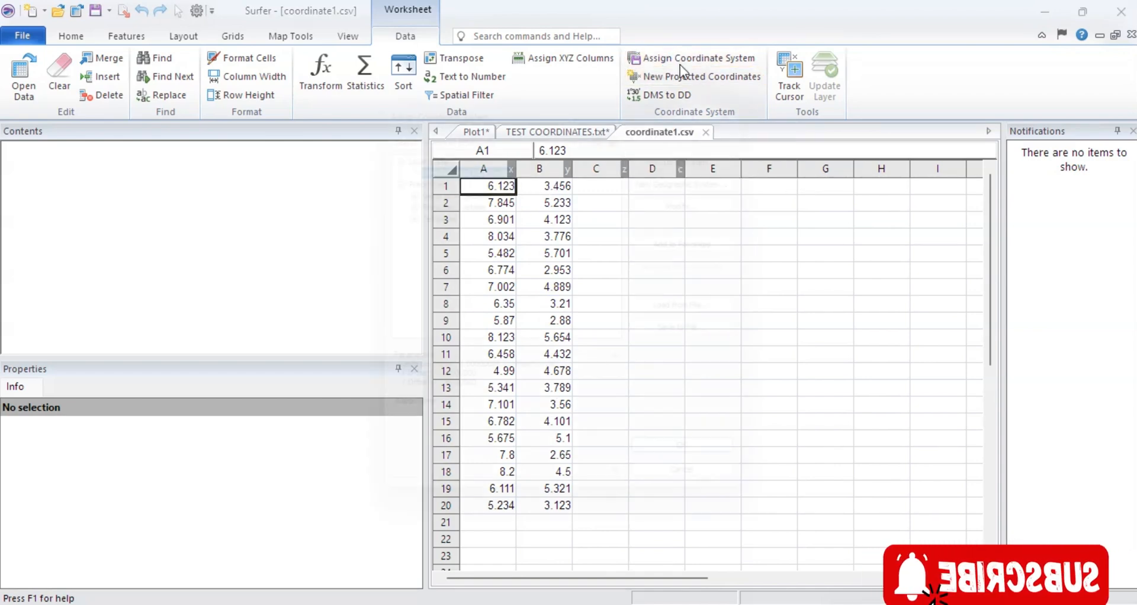
{"action": "scroll", "coordinate": [469, 219], "scroll_direction": "up", "scroll_amount": 5}
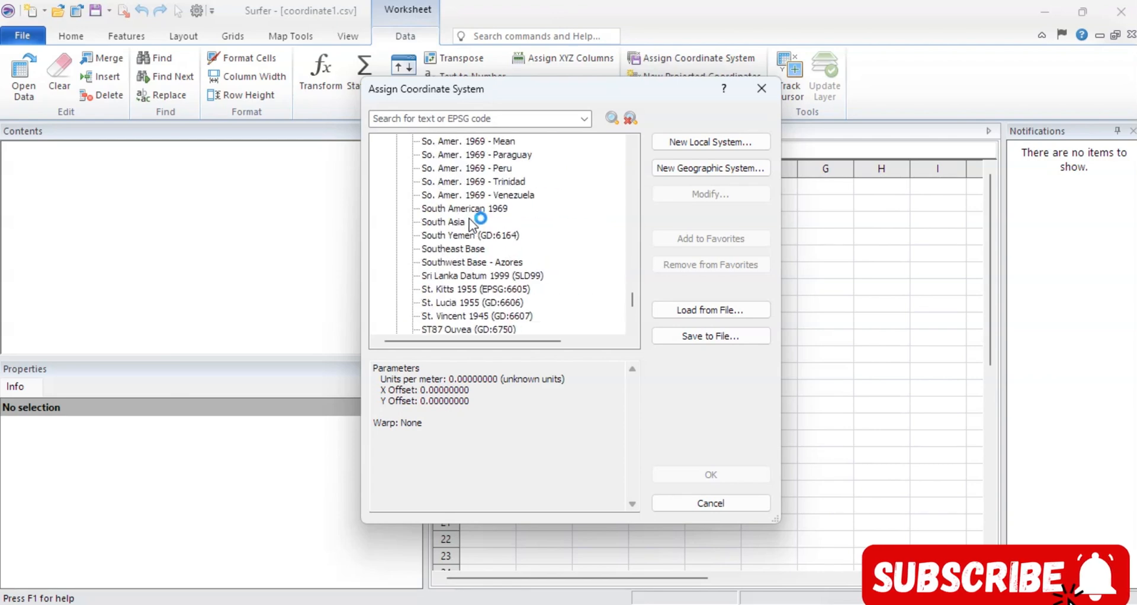
{"action": "scroll", "coordinate": [469, 219], "scroll_direction": "up", "scroll_amount": 10}
{"action": "scroll", "coordinate": [445, 207], "scroll_direction": "down", "scroll_amount": 20}
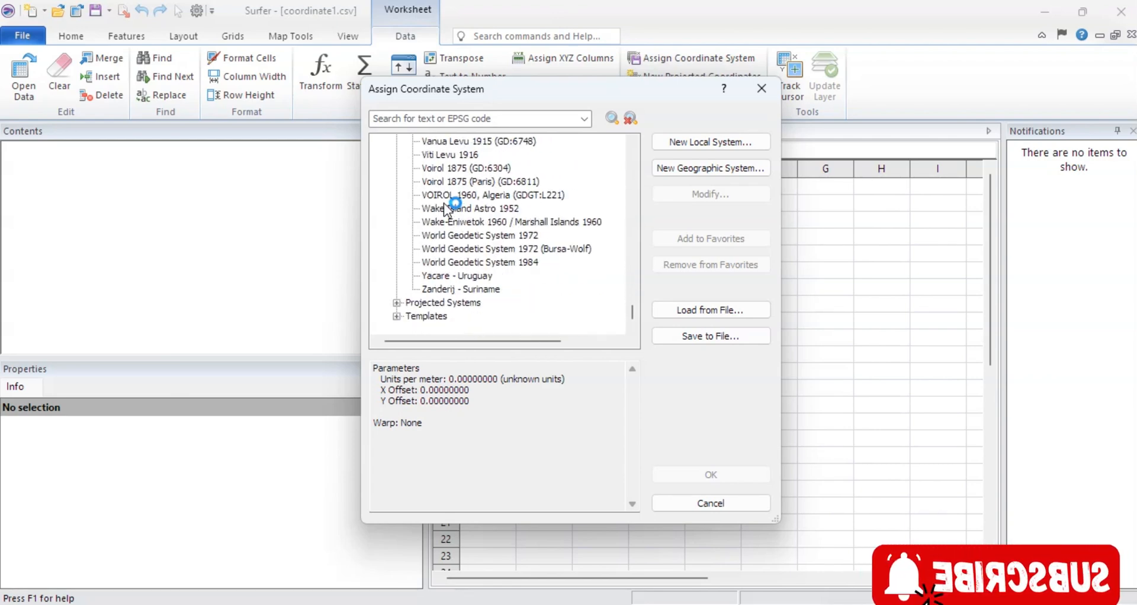
{"action": "left_click", "coordinate": [445, 261]}
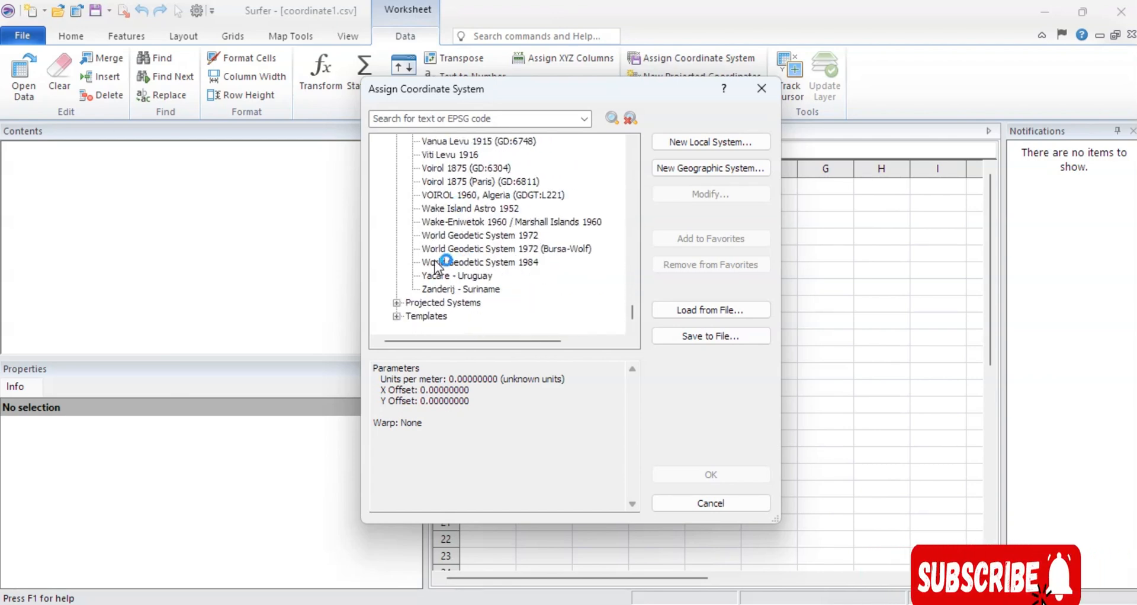
{"action": "left_click", "coordinate": [471, 264]}
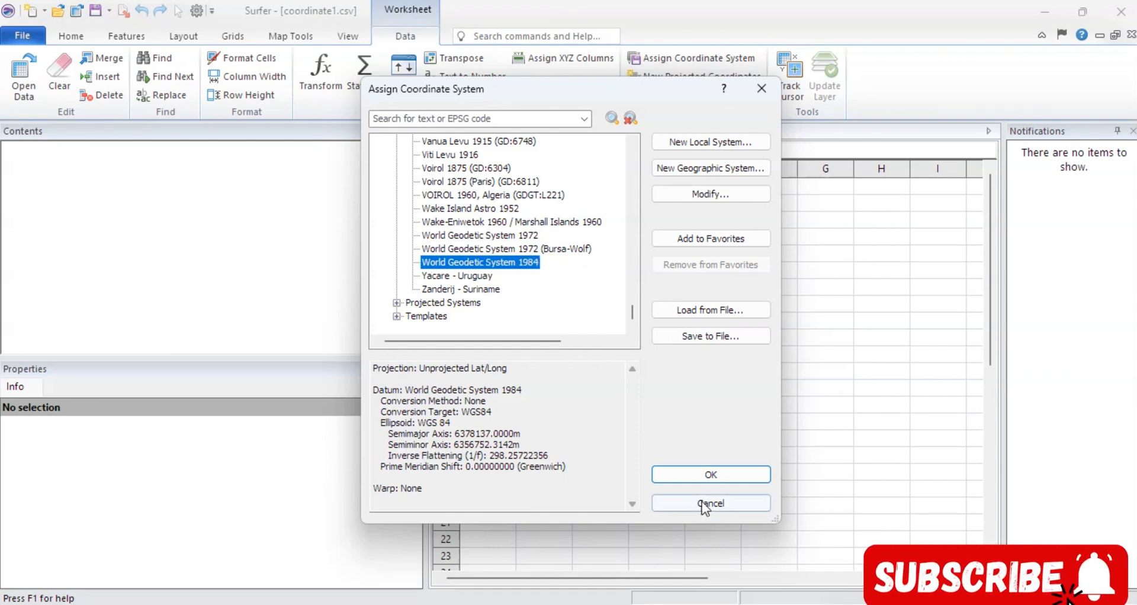
{"action": "left_click", "coordinate": [696, 474]}
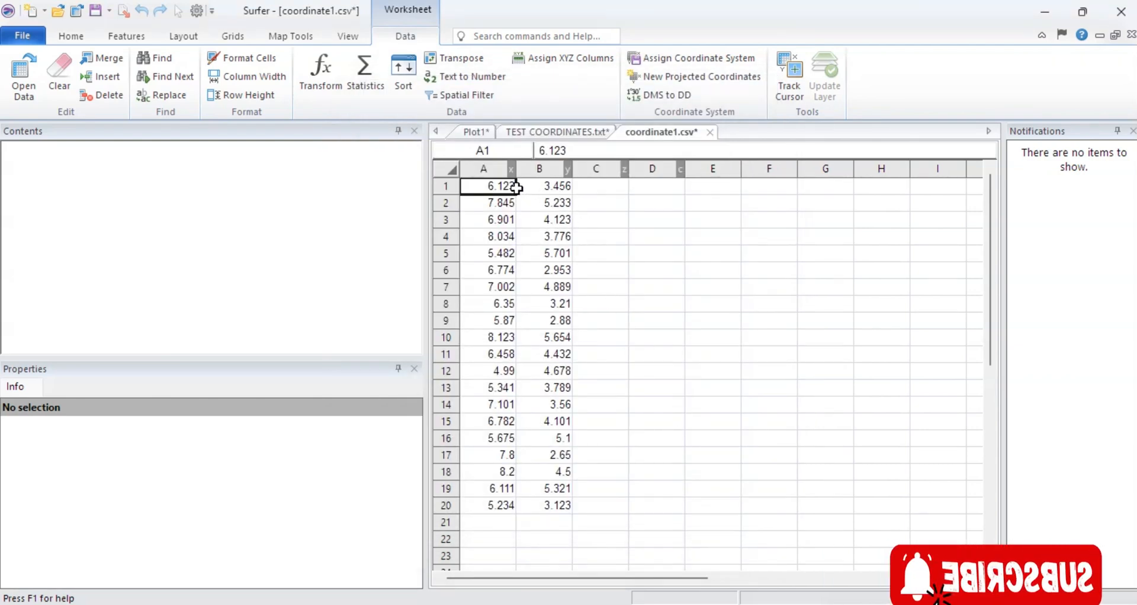
Start a new projected coordinates conversion and set its source coordinate system to the geographic World Geodetic System 1984.
{"action": "left_click", "coordinate": [688, 77]}
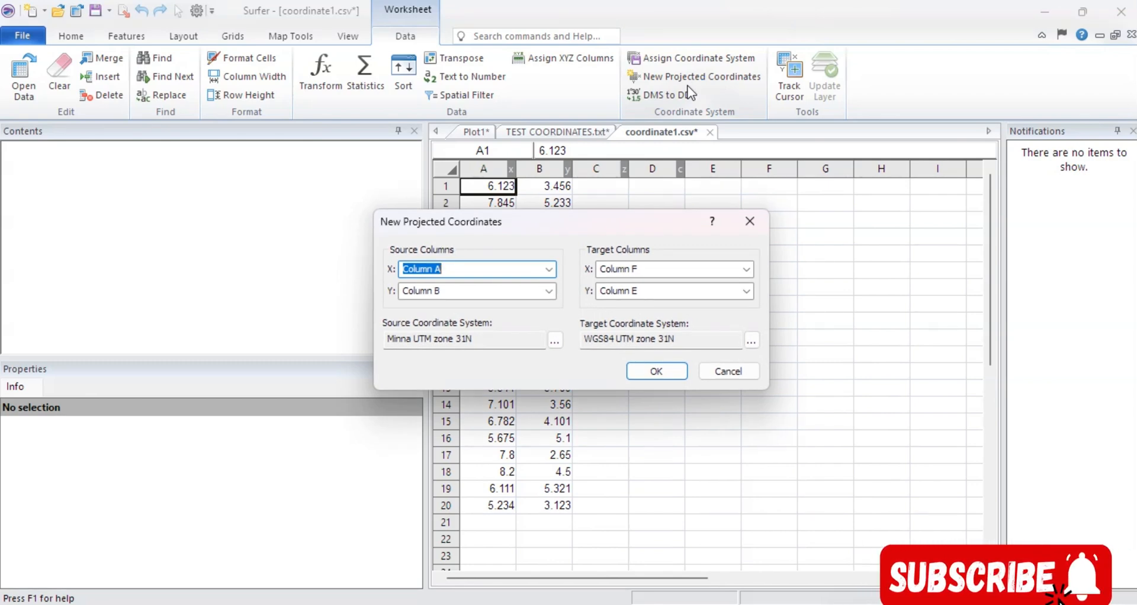
{"action": "left_click", "coordinate": [554, 341]}
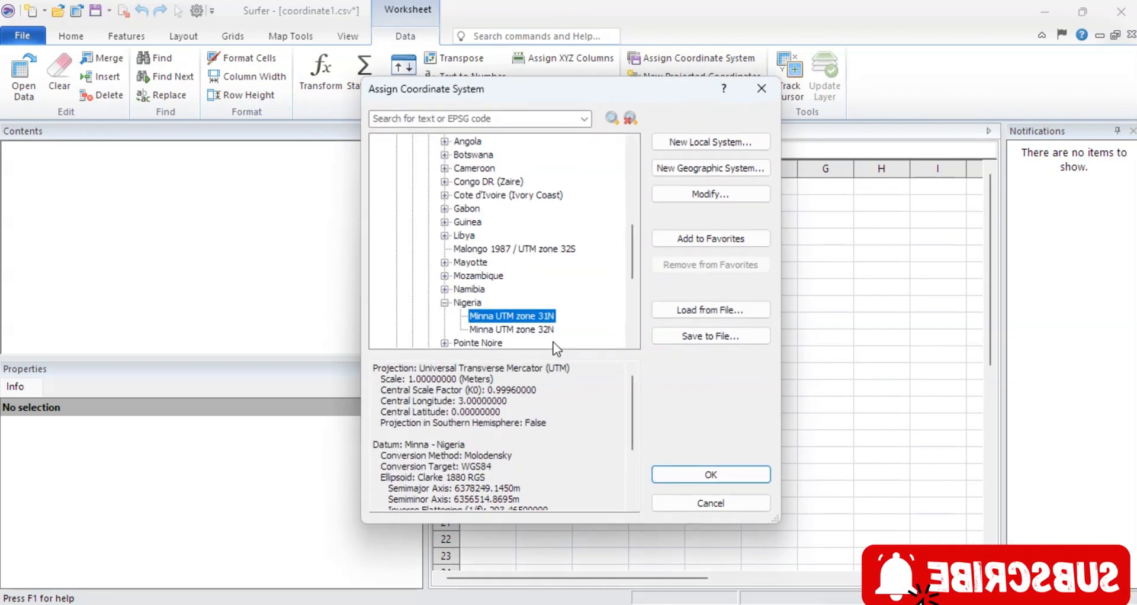
{"action": "left_click", "coordinate": [445, 302]}
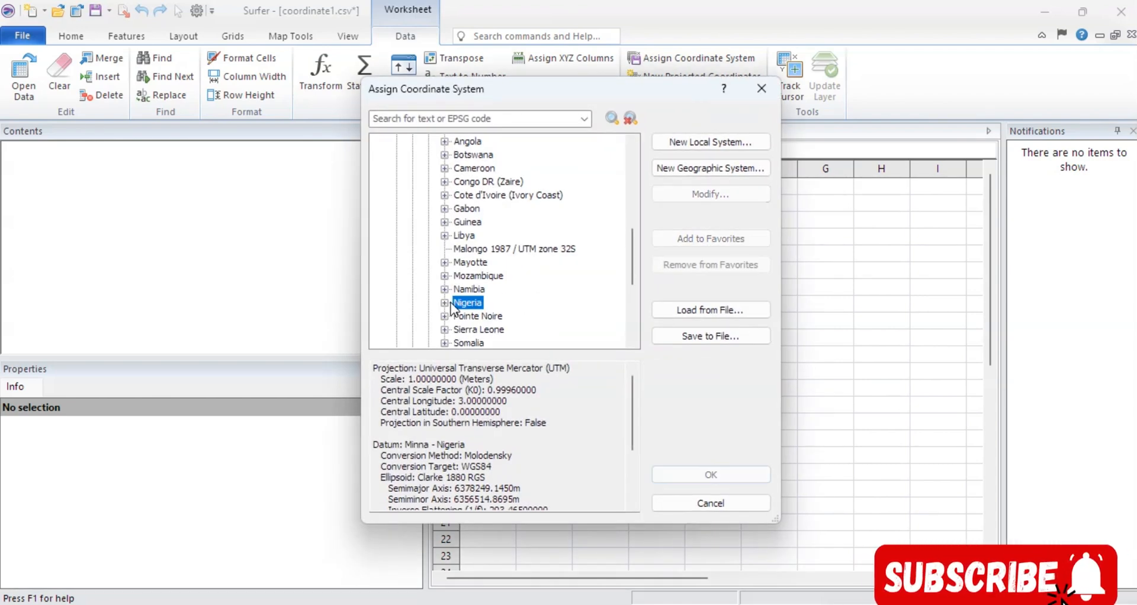
{"action": "scroll", "coordinate": [476, 243], "scroll_direction": "up", "scroll_amount": 8}
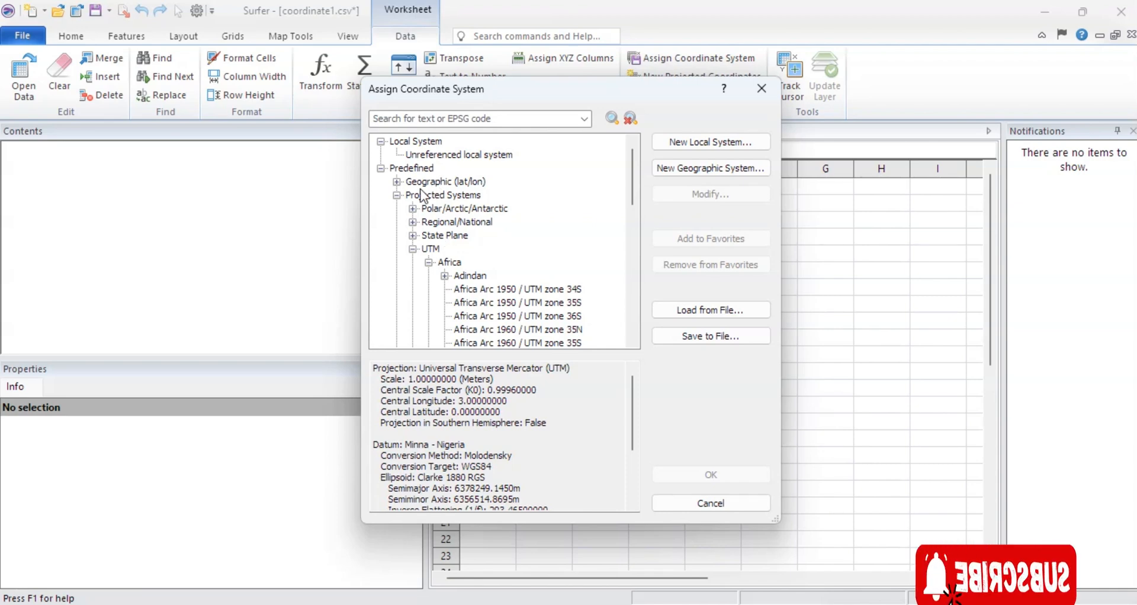
{"action": "left_click", "coordinate": [396, 182]}
{"action": "scroll", "coordinate": [538, 214], "scroll_direction": "down", "scroll_amount": 5}
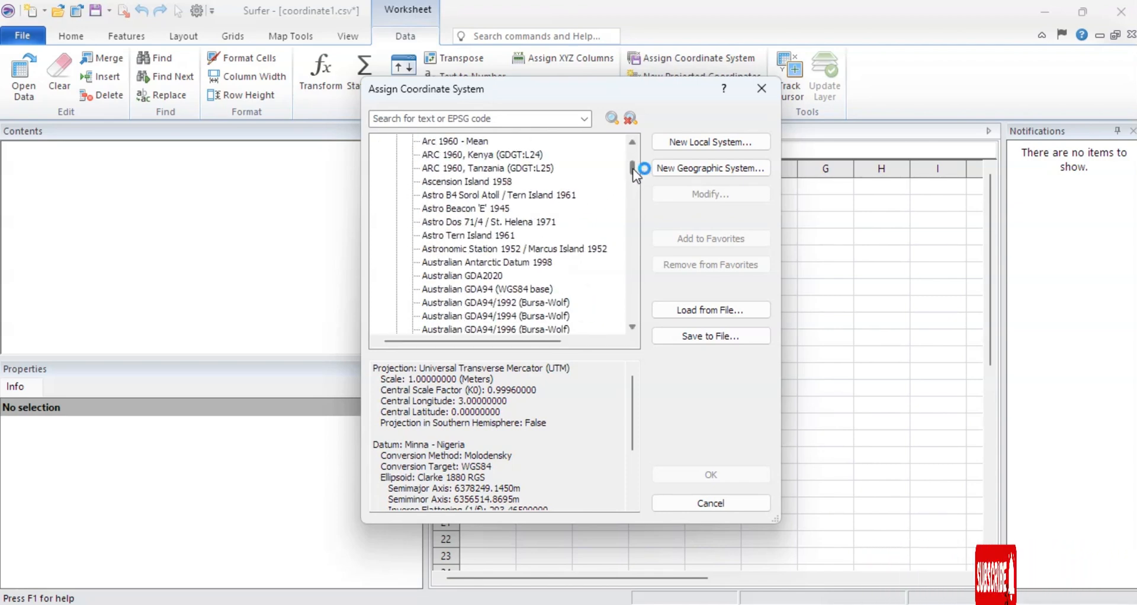
{"action": "left_click_drag", "start_coordinate": [633, 168], "coordinate": [629, 294]}
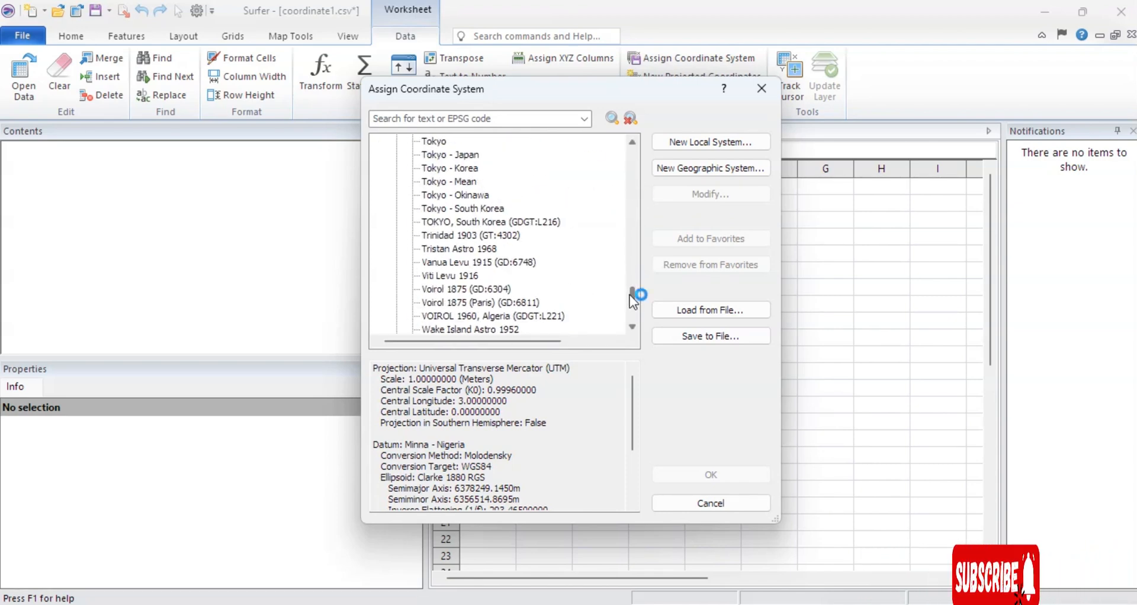
{"action": "scroll", "coordinate": [474, 237], "scroll_direction": "down", "scroll_amount": 2}
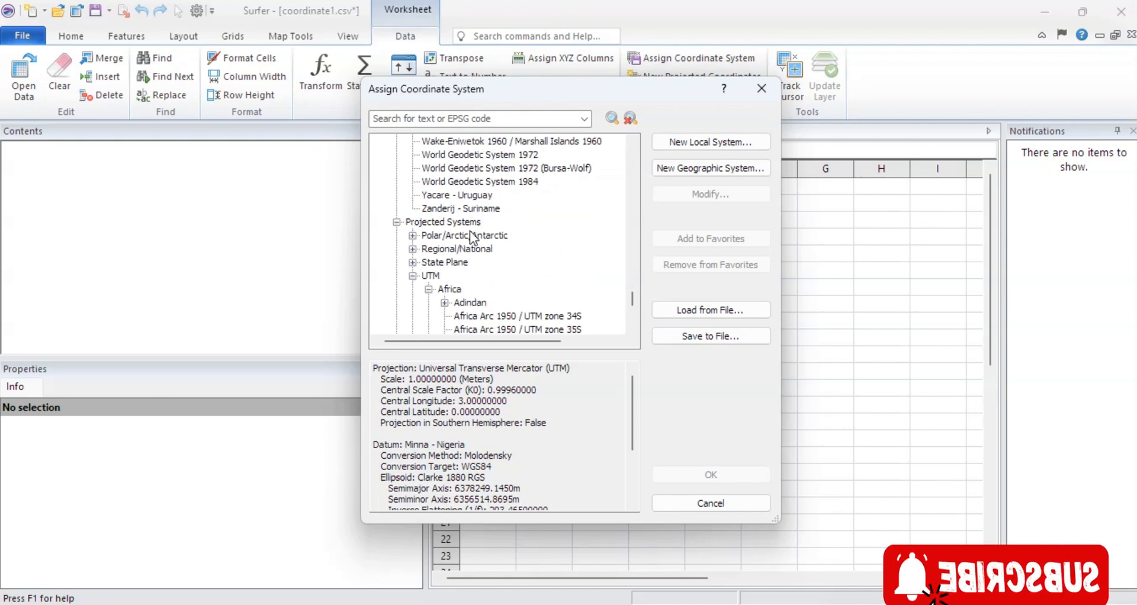
{"action": "left_click", "coordinate": [494, 182]}
{"action": "left_click", "coordinate": [698, 474]}
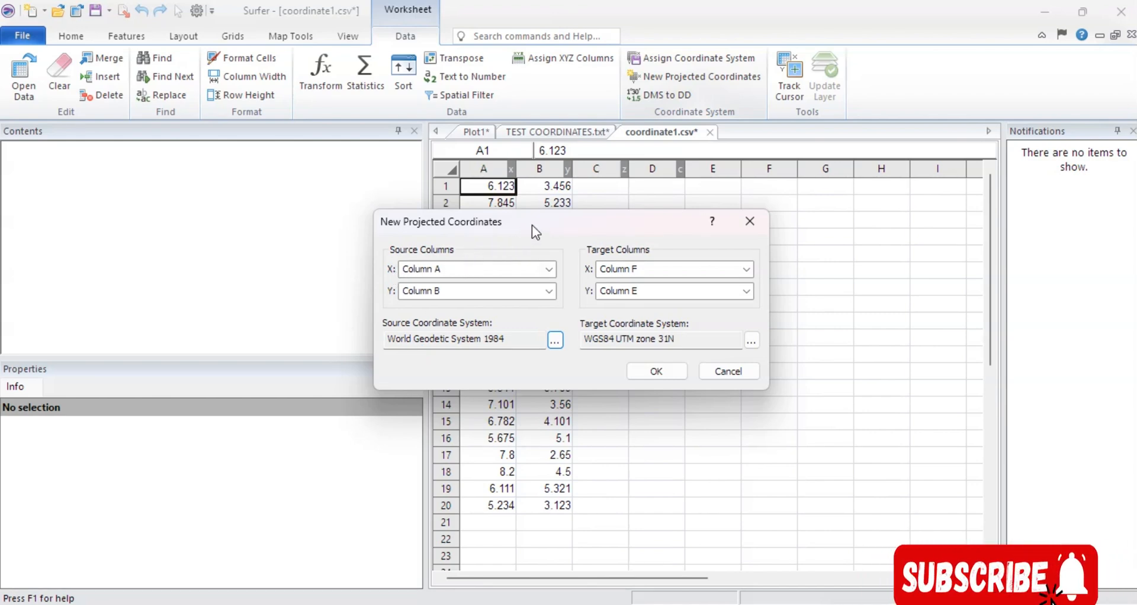
Set the conversion's source X to Column B and source Y to Column A.
{"action": "left_click_drag", "start_coordinate": [532, 225], "coordinate": [625, 289]}
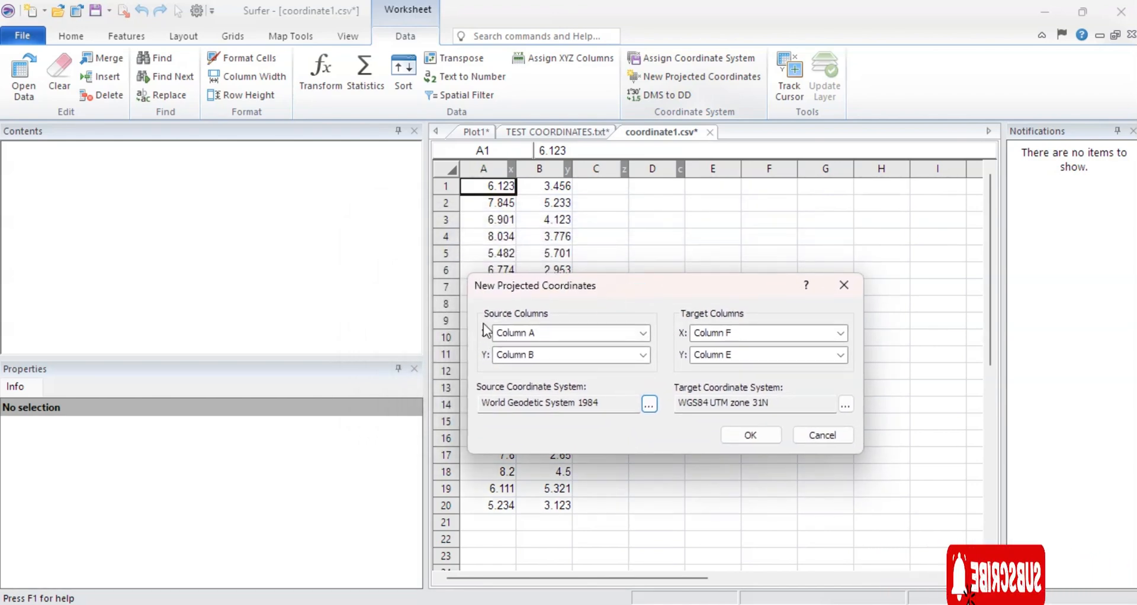
{"action": "left_click", "coordinate": [643, 332]}
{"action": "left_click", "coordinate": [533, 362]}
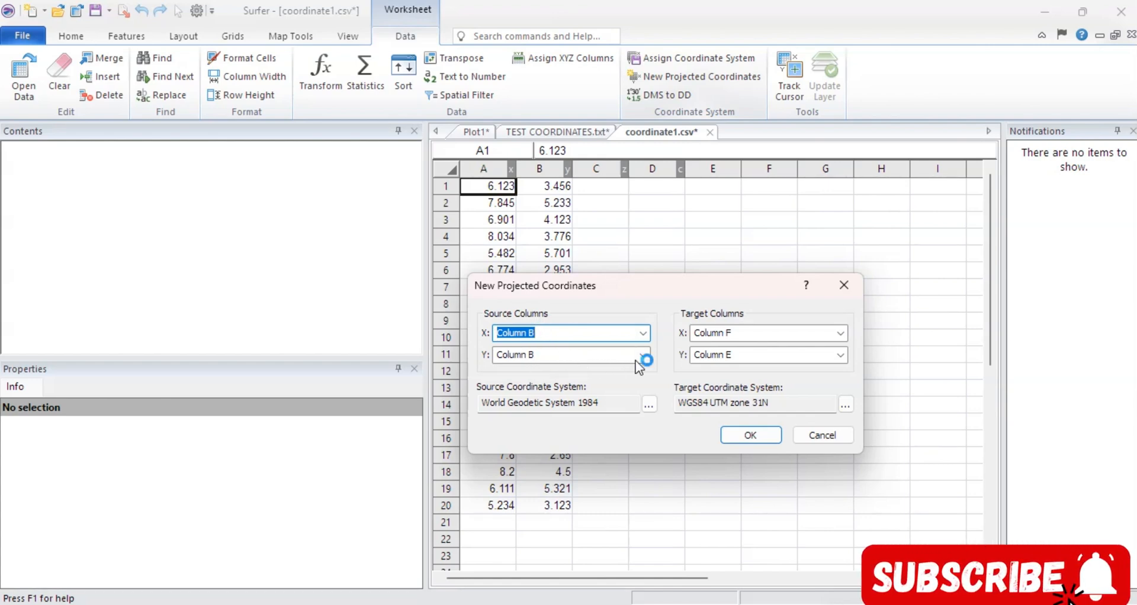
{"action": "key", "text": "Tab"}
{"action": "left_click", "coordinate": [617, 358]}
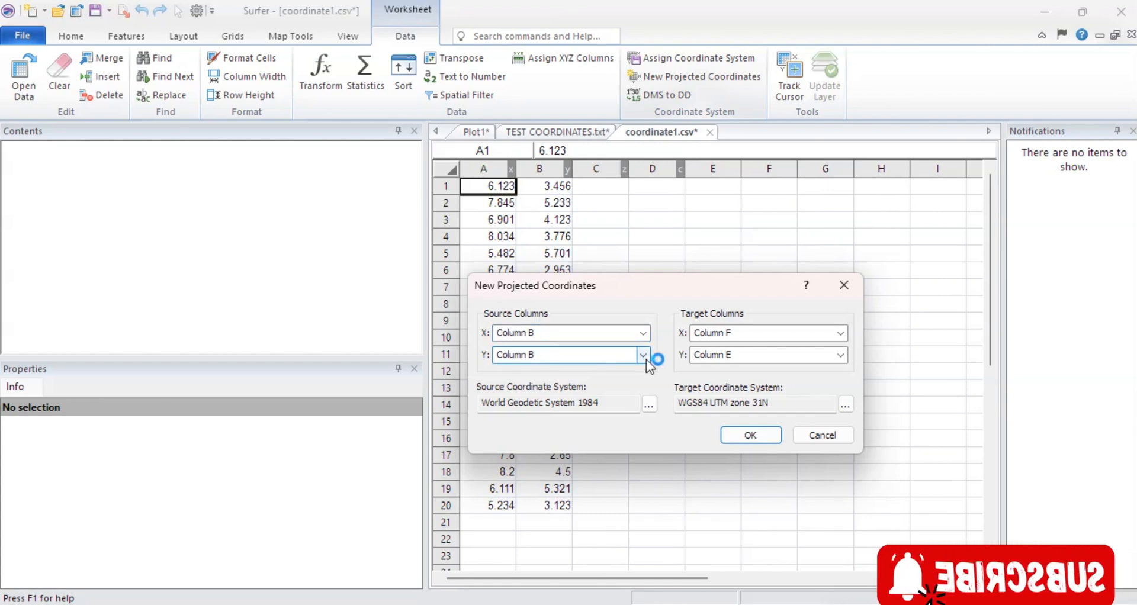
{"action": "left_click", "coordinate": [643, 355]}
{"action": "left_click", "coordinate": [527, 69]}
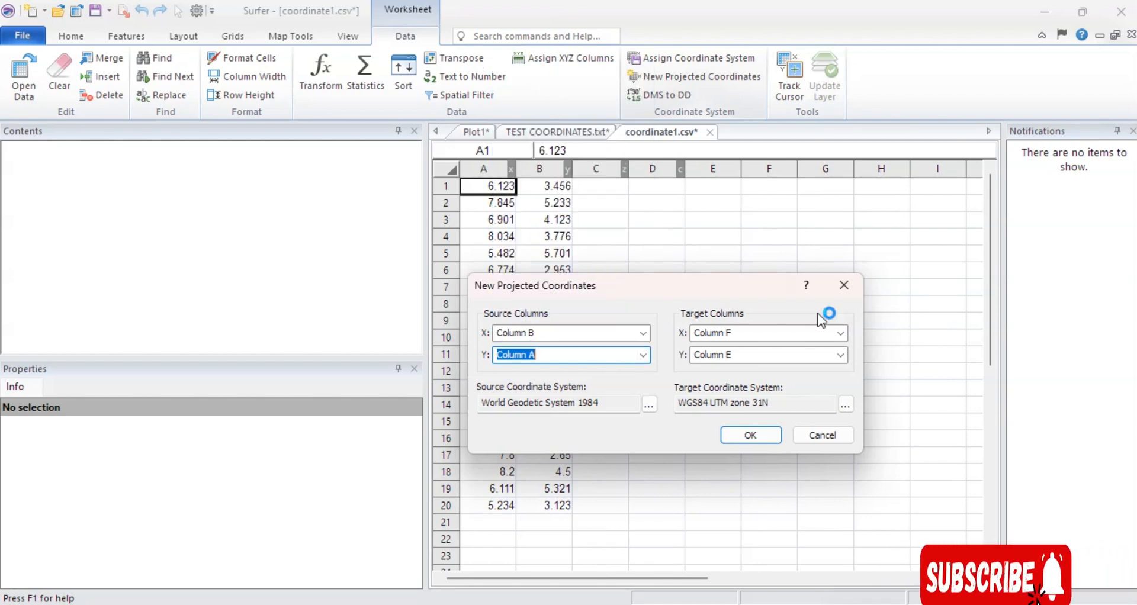
Set the conversion's target X to Column E and target Y to Column D.
{"action": "left_click", "coordinate": [840, 333]}
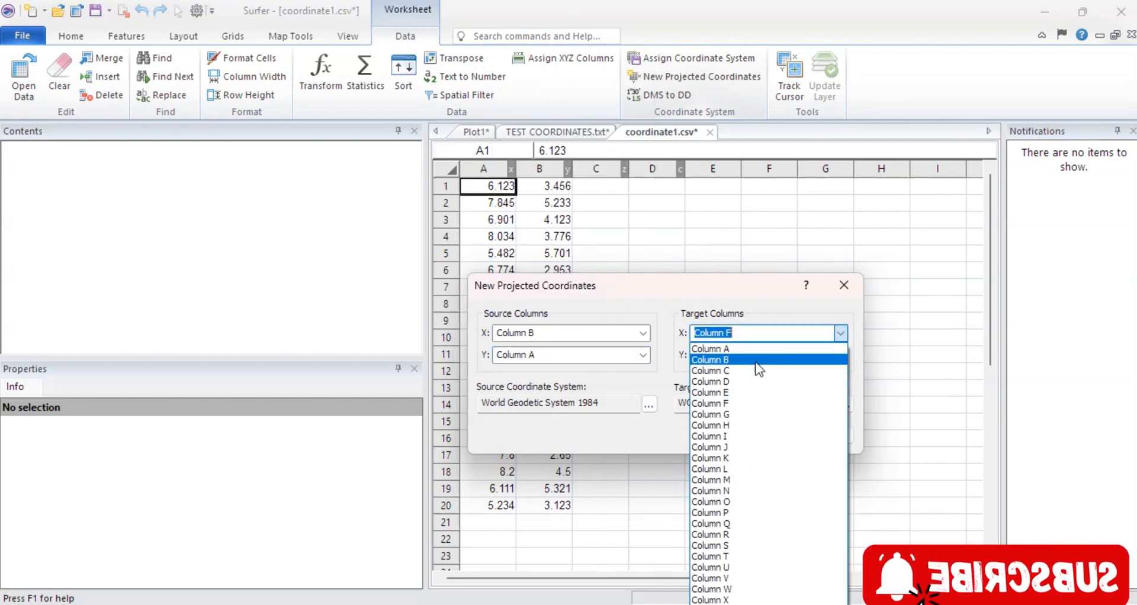
{"action": "left_click", "coordinate": [713, 391]}
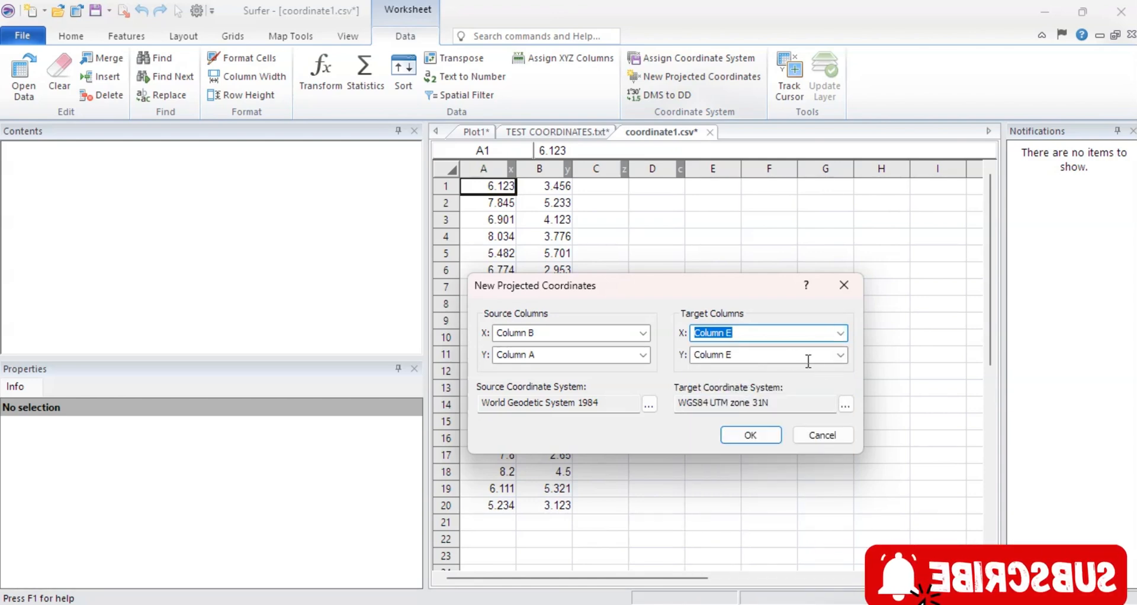
{"action": "left_click", "coordinate": [840, 355]}
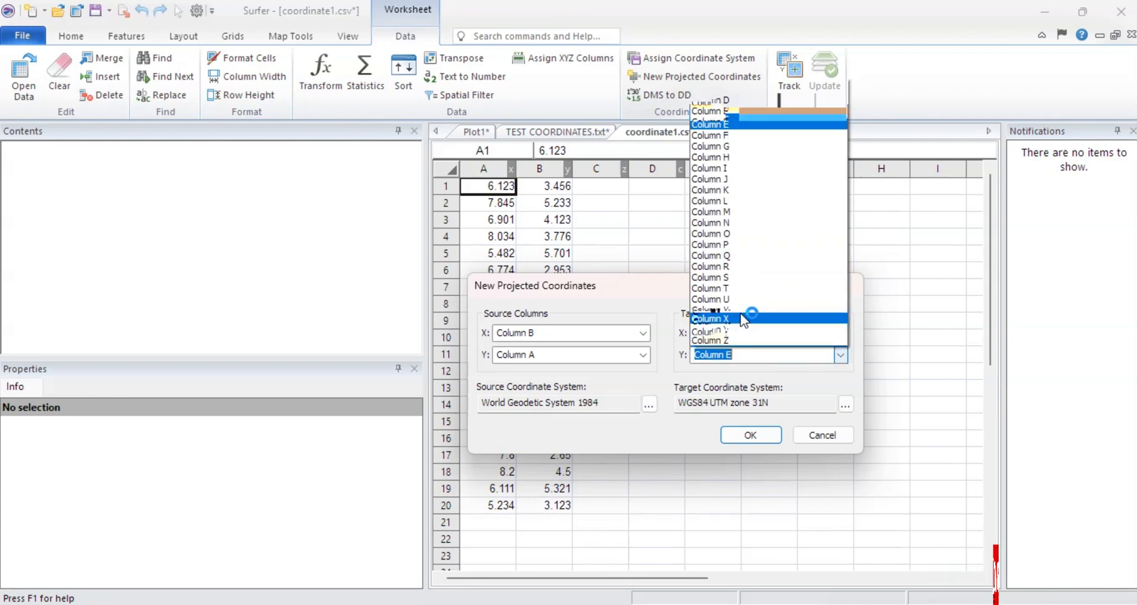
{"action": "left_click", "coordinate": [731, 100]}
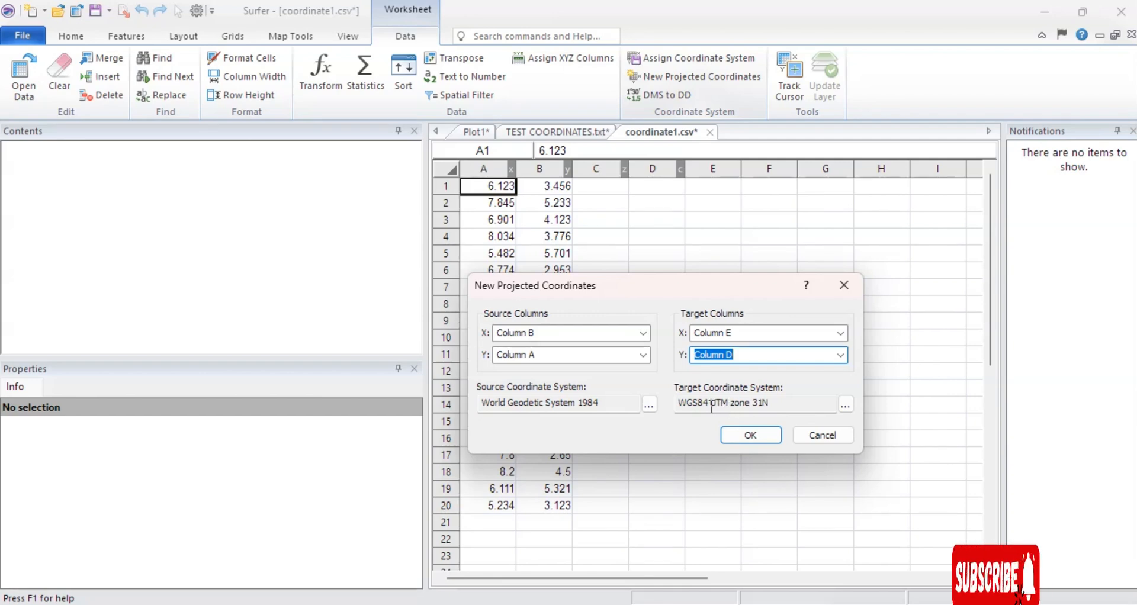
Open the target coordinate system selection and browse the projected UTM systems to the WGS84 zones.
{"action": "scroll", "coordinate": [568, 254], "scroll_direction": "up", "scroll_amount": 12}
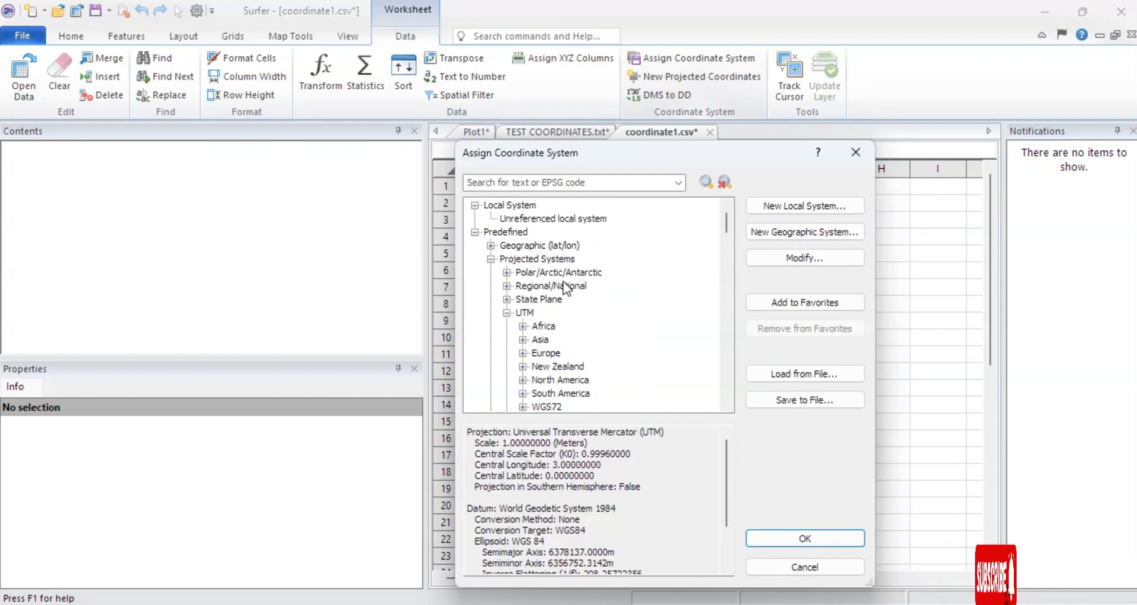
{"action": "left_click", "coordinate": [508, 313]}
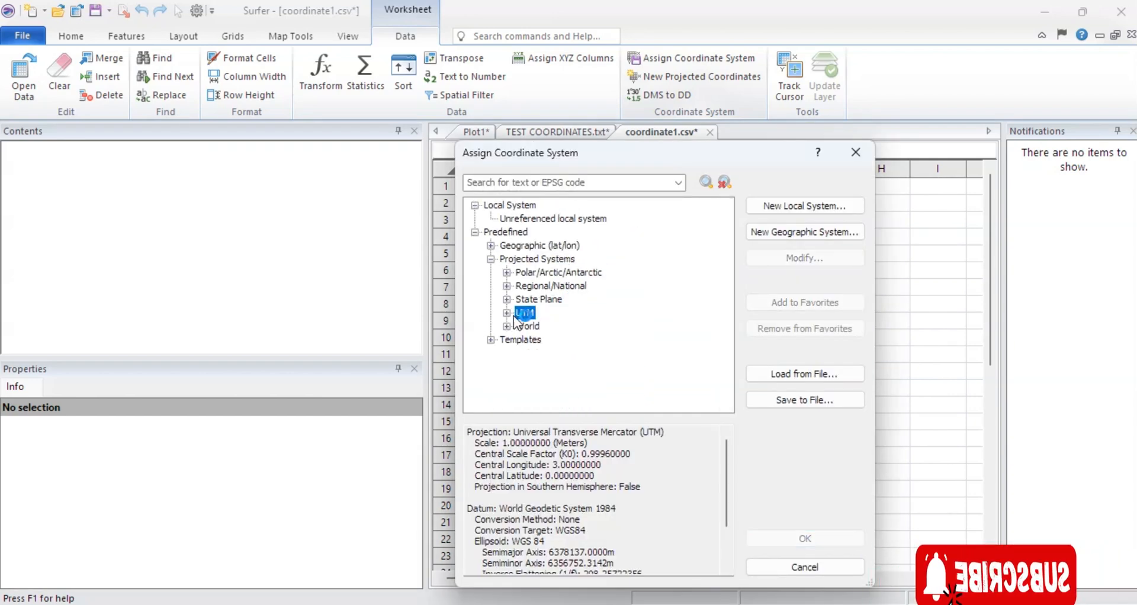
{"action": "left_click", "coordinate": [507, 313]}
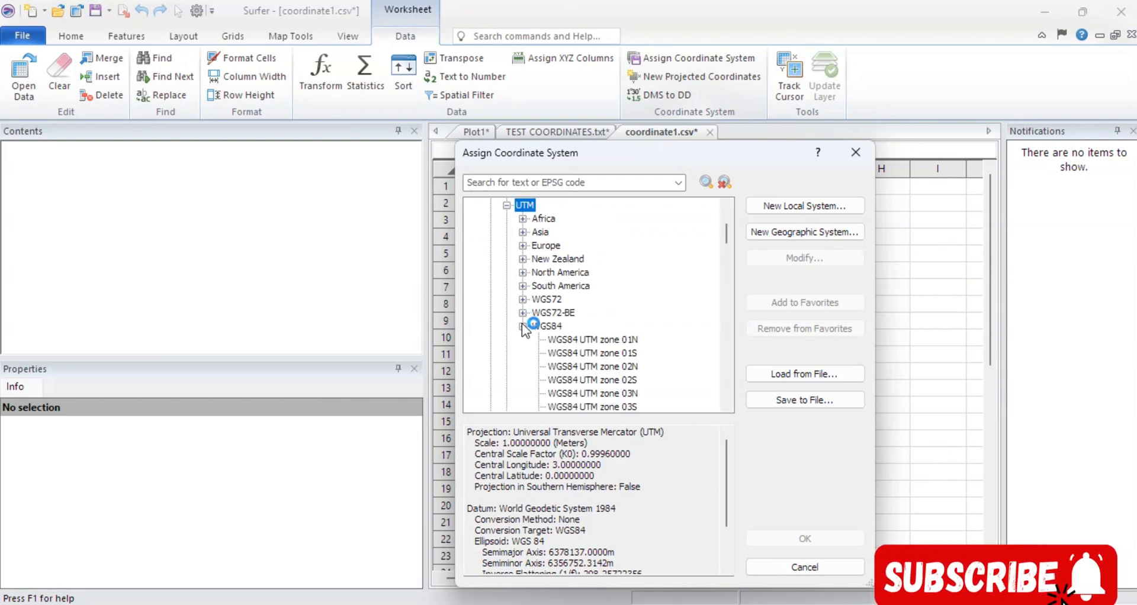
{"action": "scroll", "coordinate": [607, 335], "scroll_direction": "down", "scroll_amount": 15}
{"action": "scroll", "coordinate": [609, 343], "scroll_direction": "down", "scroll_amount": 11}
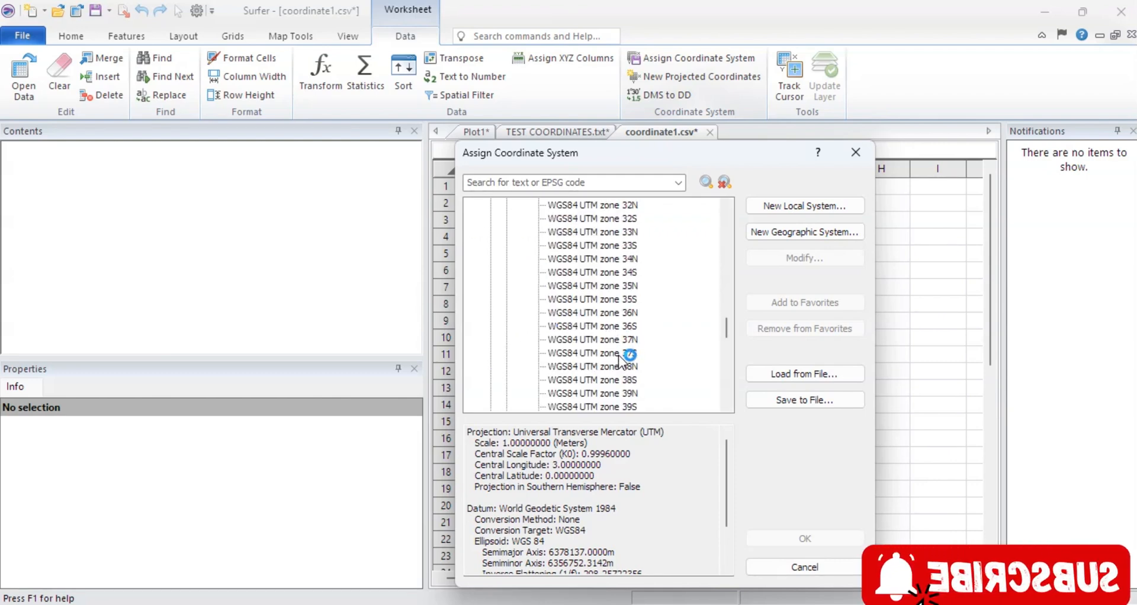